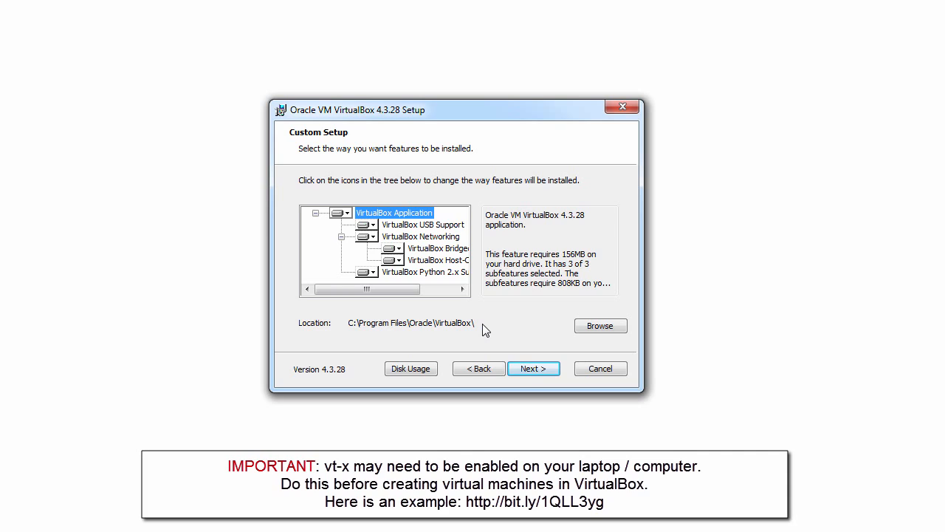
- Keep the default VirtualBox 4.3.28 features and shortcuts, accept the network reset warning, and start installing
{"action": "left_click", "coordinate": [533, 368]}
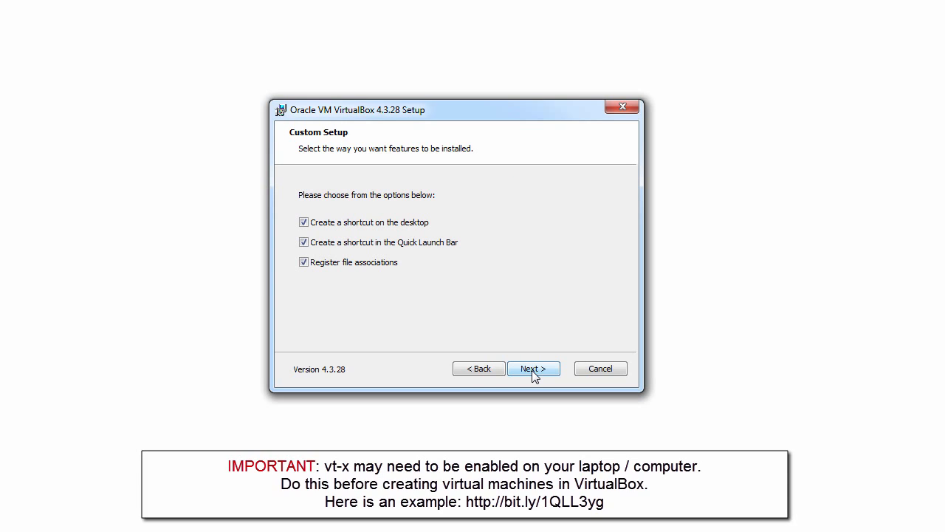
{"action": "left_click", "coordinate": [534, 375]}
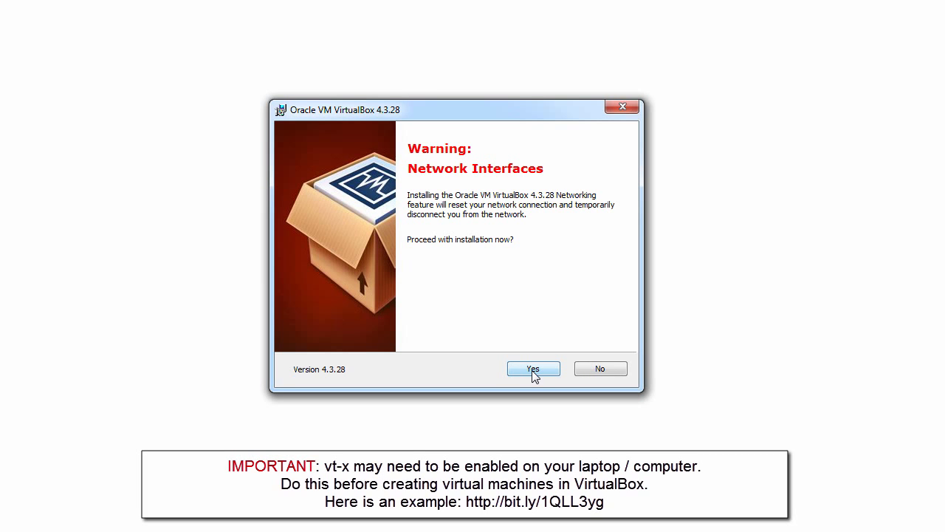
{"action": "left_click", "coordinate": [534, 375]}
{"action": "left_click", "coordinate": [540, 366]}
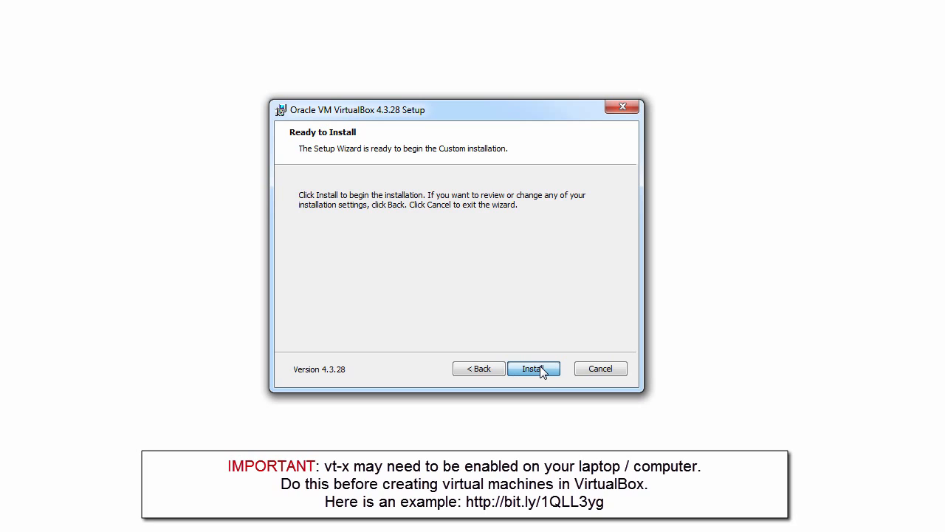
{"action": "left_click", "coordinate": [539, 367]}
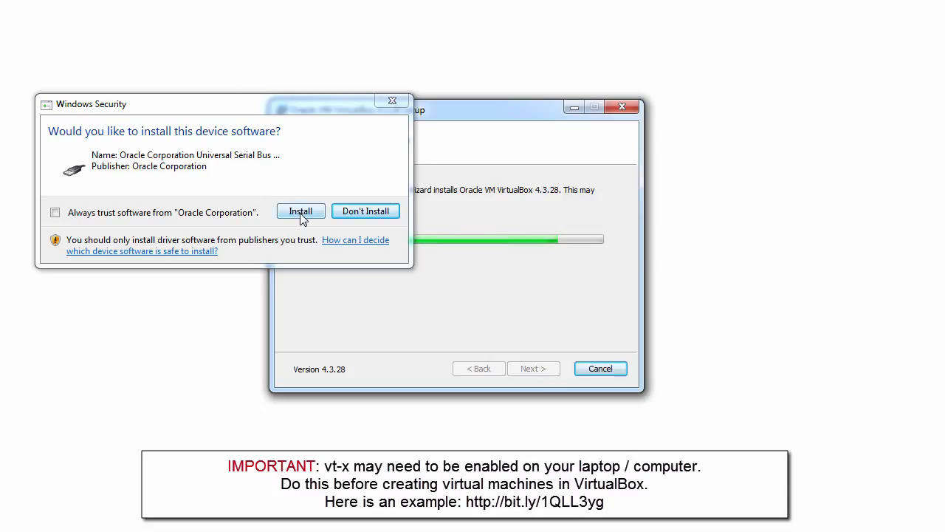
- Always trust Oracle Corporation driver software, install the USB driver, and finish setup
{"action": "left_click", "coordinate": [94, 217]}
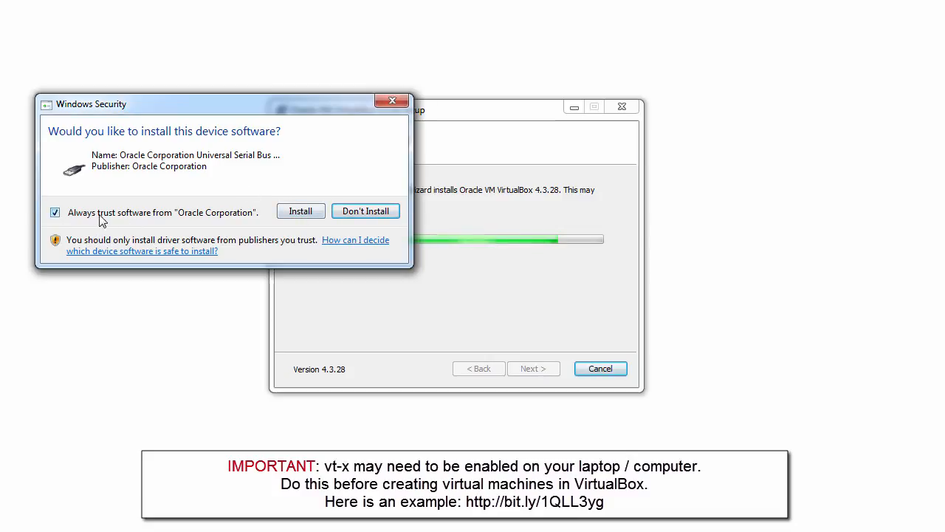
{"action": "left_click", "coordinate": [309, 214]}
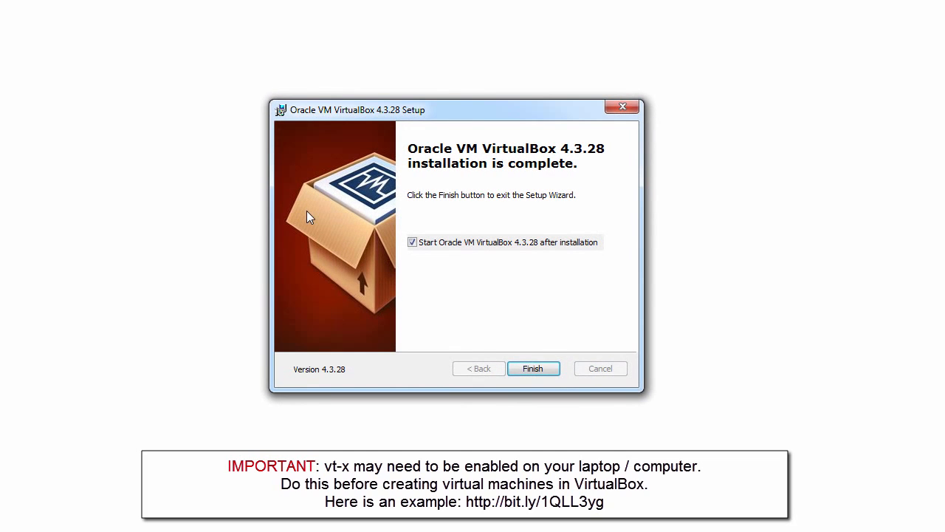
{"action": "left_click", "coordinate": [520, 371]}
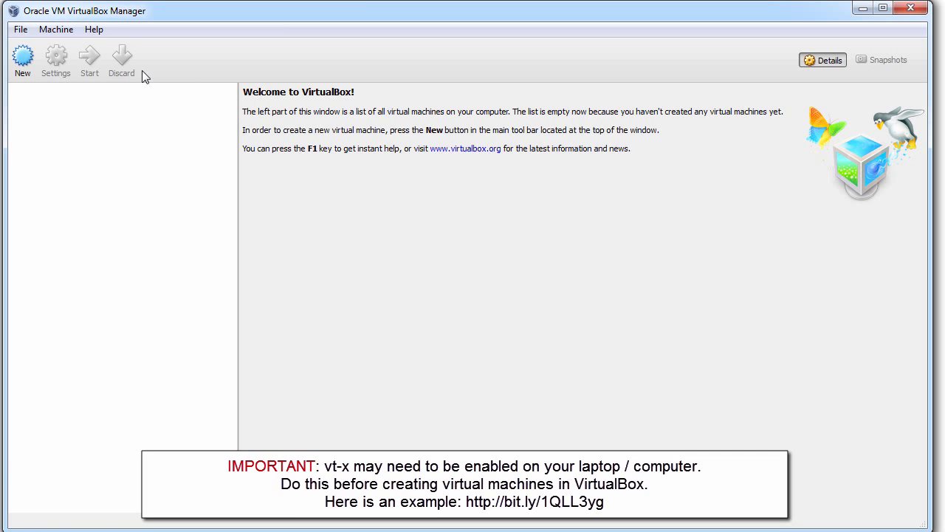
- Create a new VM named 'v2.5 HP VAN SDN Controller' with type Linux, version Ubuntu (64 bit)
{"action": "left_click", "coordinate": [28, 59]}
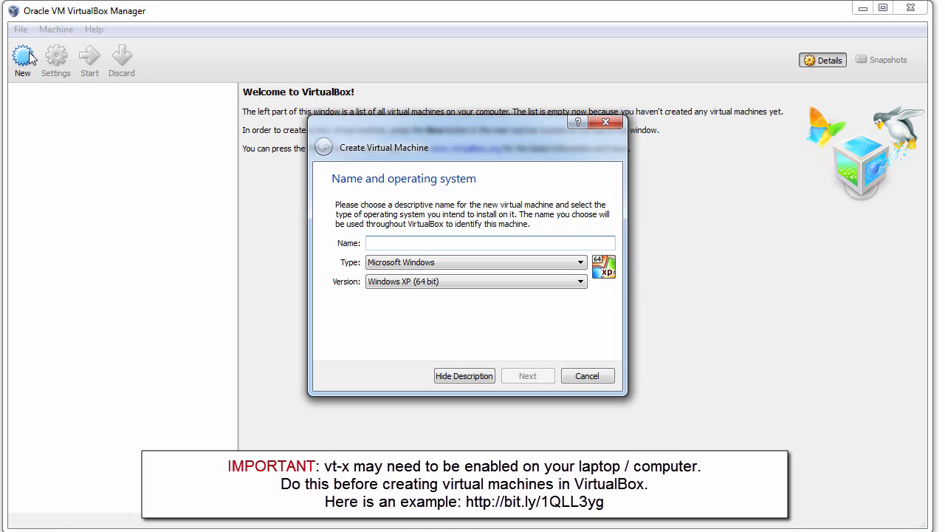
{"action": "type", "text": "v2.5"}
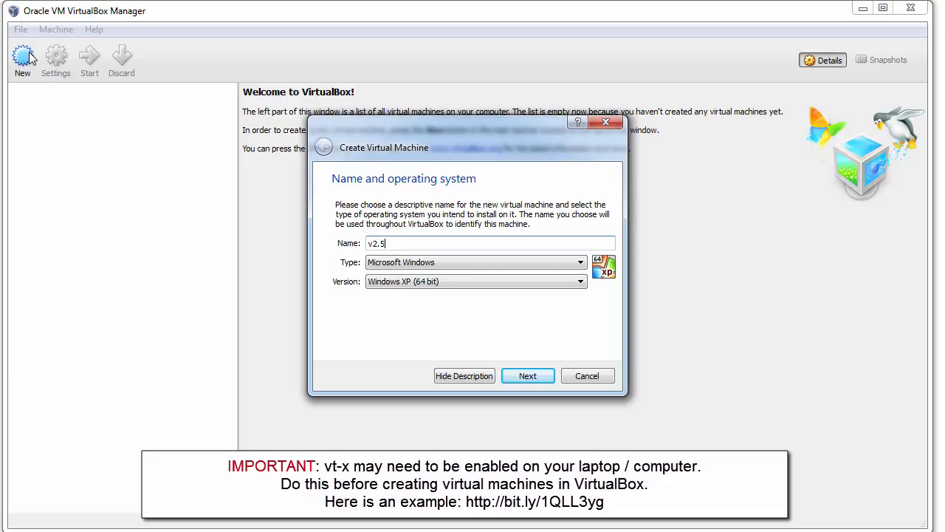
{"action": "type", "text": " HP VAN SDN Controller"}
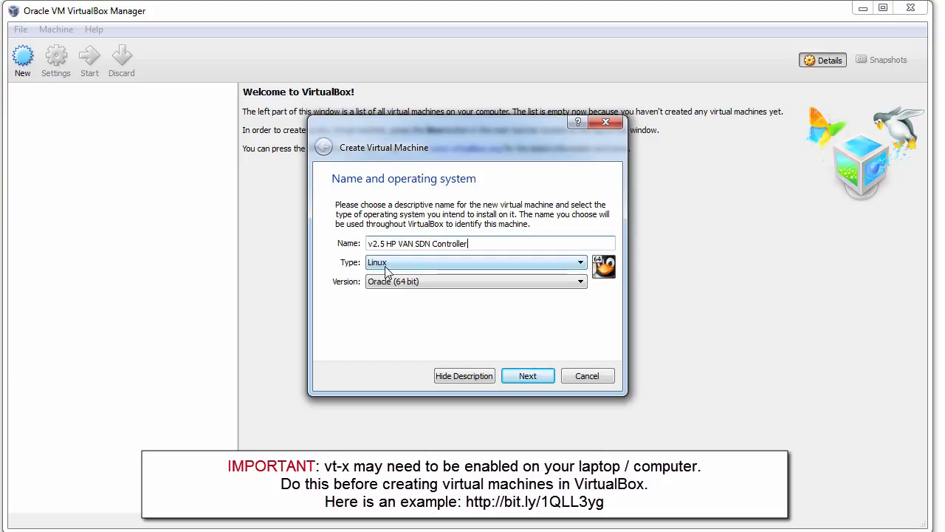
{"action": "left_click", "coordinate": [387, 263]}
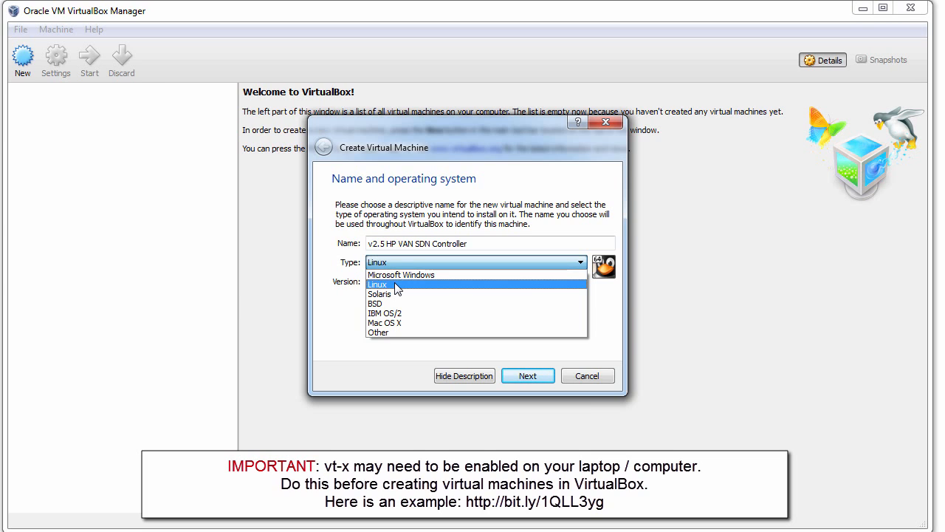
{"action": "left_click", "coordinate": [397, 285]}
{"action": "left_click", "coordinate": [397, 282]}
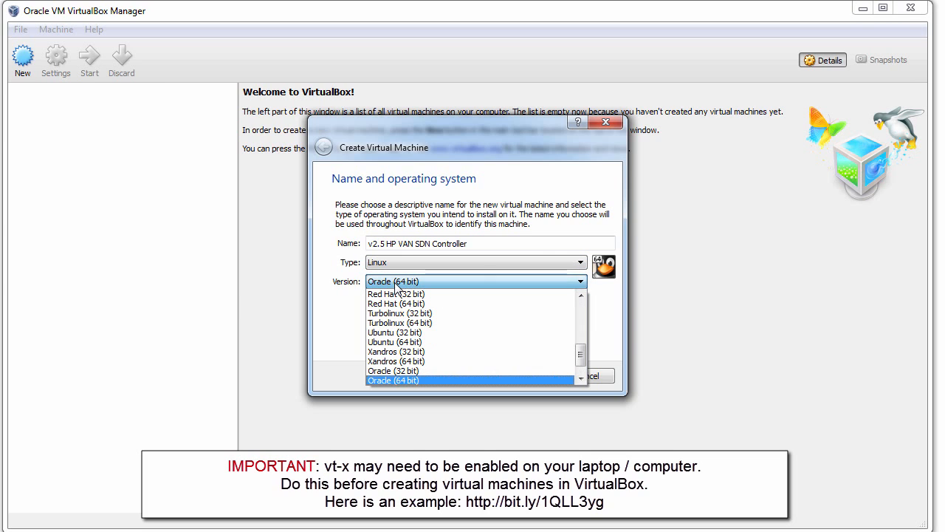
{"action": "left_click", "coordinate": [438, 347]}
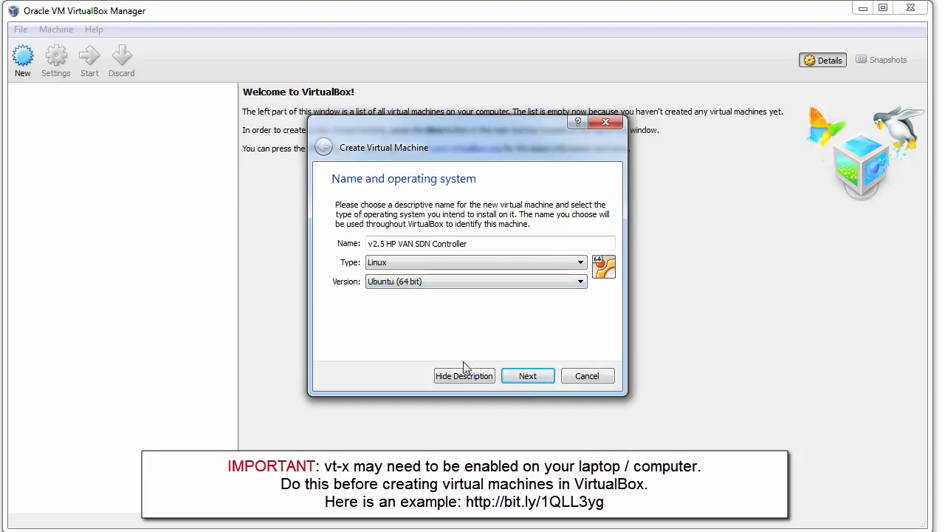
- Set the VM's memory size to 4096 MB
{"action": "left_click", "coordinate": [512, 377]}
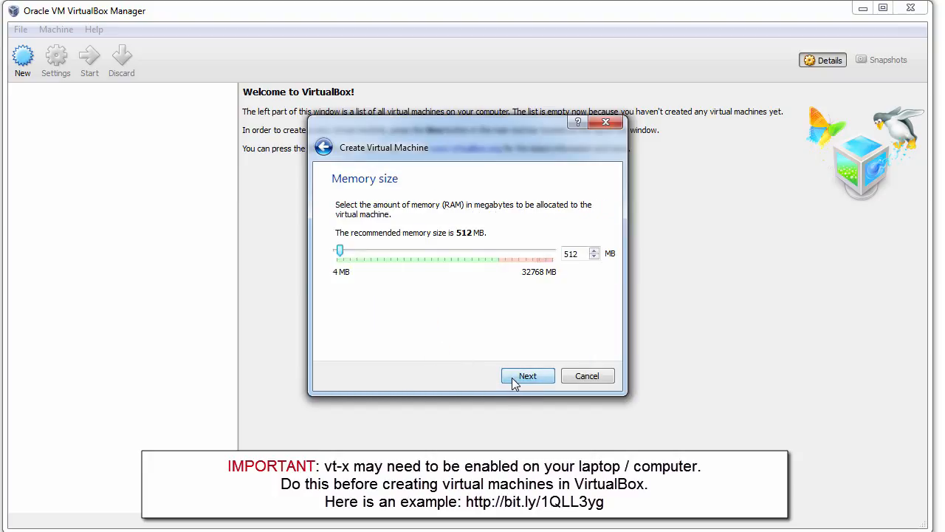
{"action": "key", "text": "BackSpace"}
{"action": "key", "text": "BackSpace"}
{"action": "key", "text": "BackSpace"}
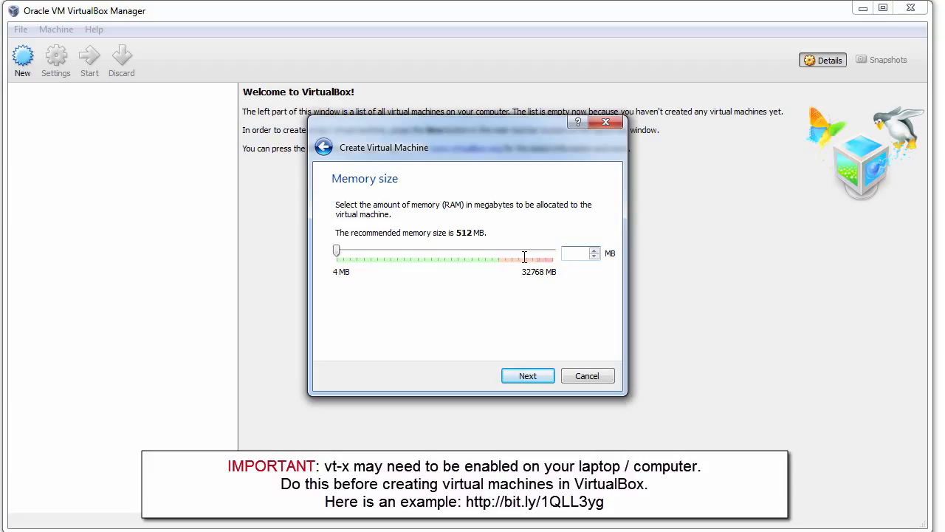
{"action": "type", "text": "4096"}
{"action": "left_click", "coordinate": [525, 376]}
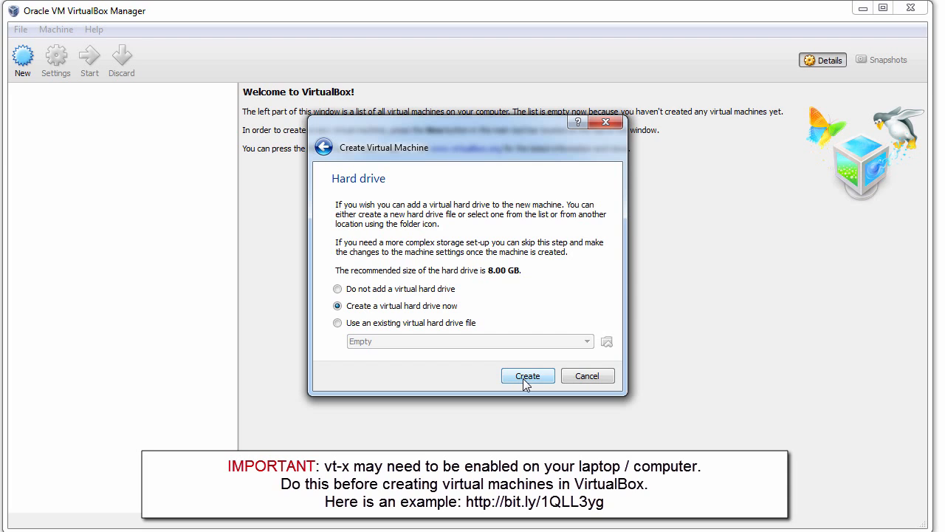
- Create a dynamically allocated 40 GB VDI hard drive for the VM
{"action": "left_click", "coordinate": [526, 377]}
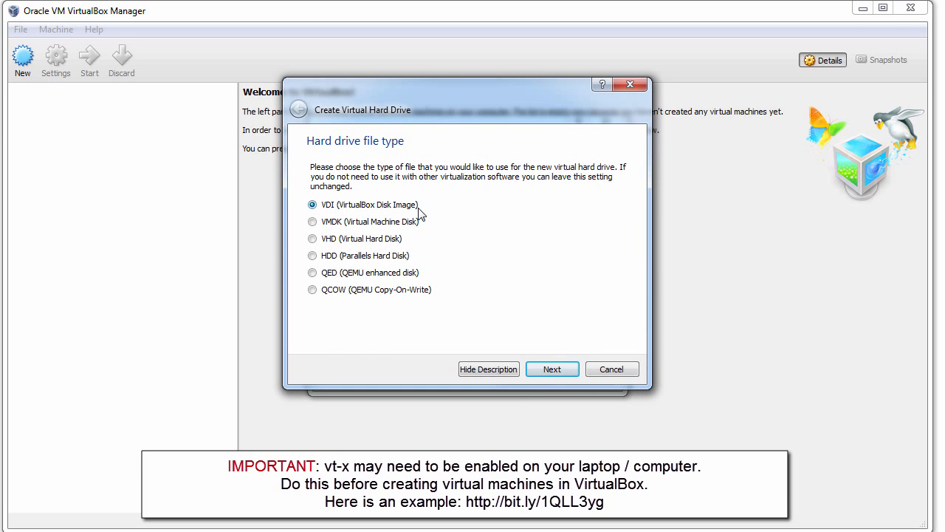
{"action": "left_click", "coordinate": [539, 369]}
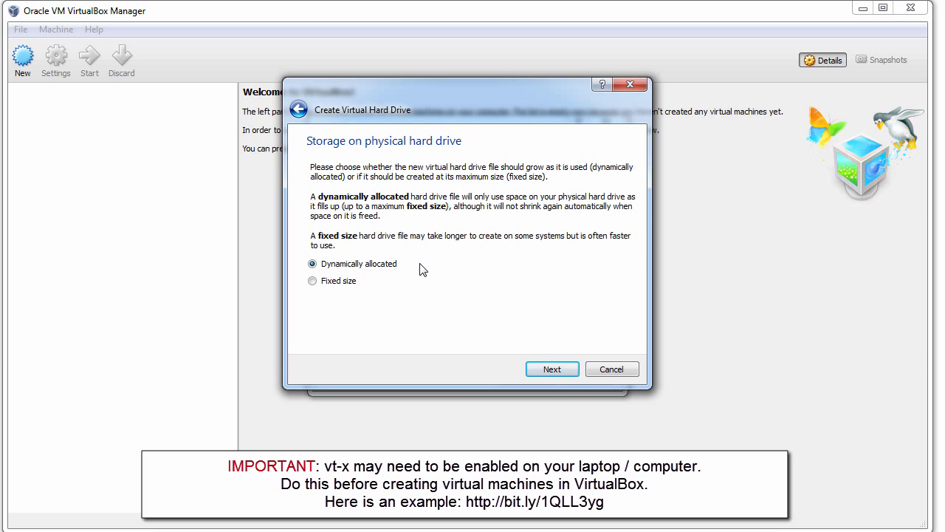
{"action": "left_click", "coordinate": [552, 369]}
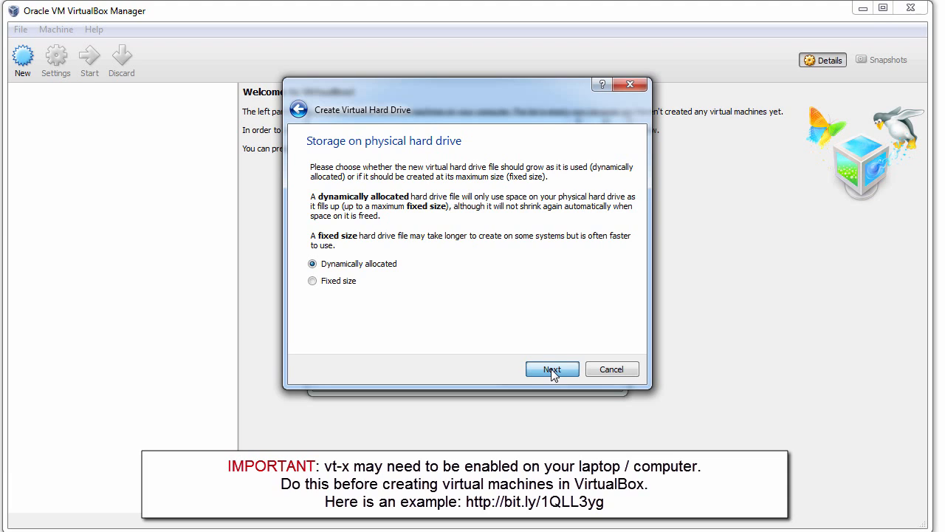
{"action": "left_click", "coordinate": [603, 248]}
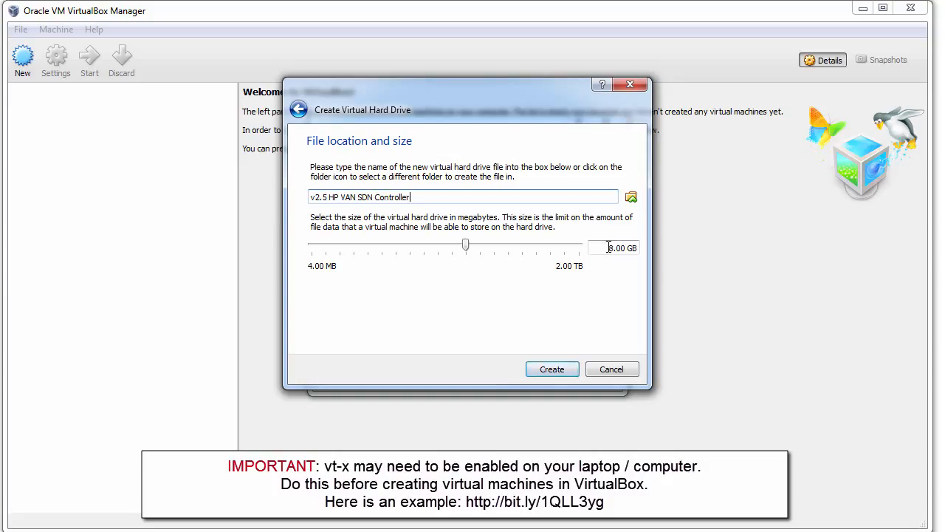
{"action": "type", "text": "40"}
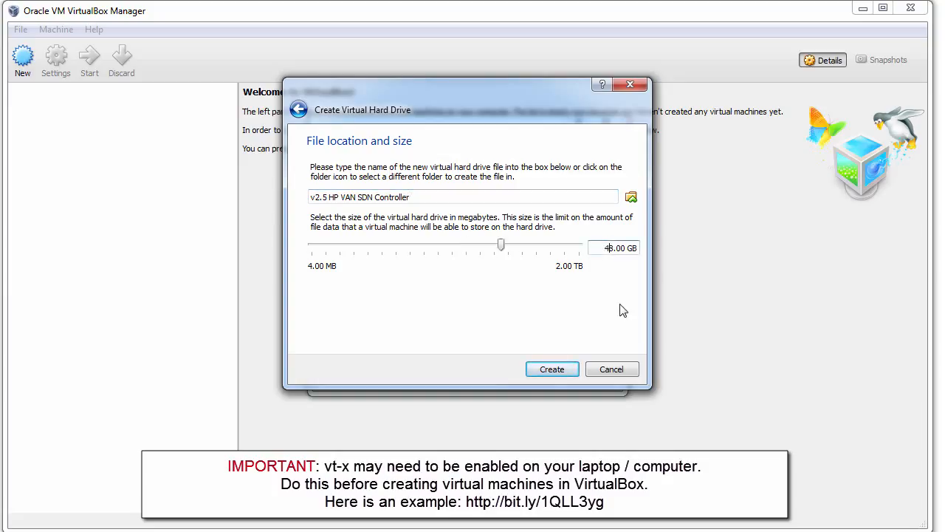
{"action": "key", "text": "Delete"}
{"action": "left_click", "coordinate": [553, 369]}
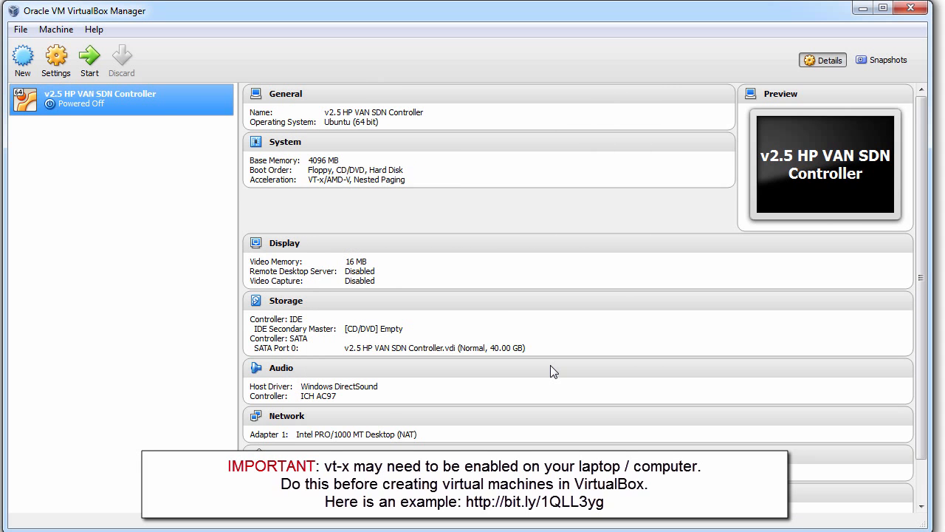
- Review the VM's General settings on the Advanced and Description pages
{"action": "left_click", "coordinate": [55, 63]}
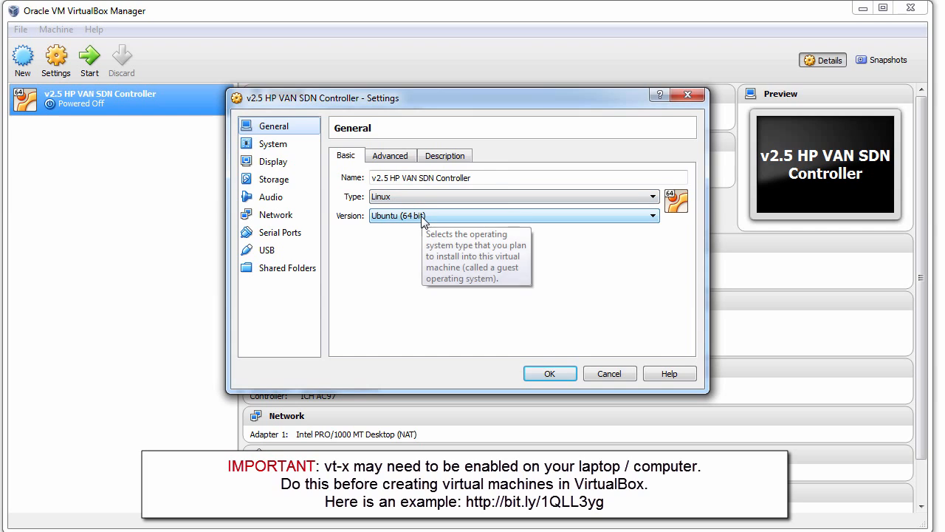
{"action": "left_click", "coordinate": [404, 158]}
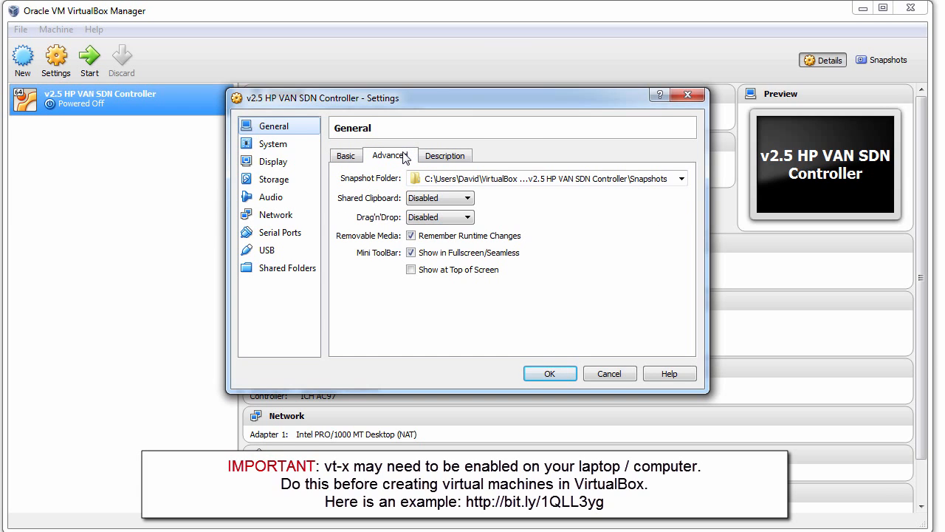
{"action": "left_click", "coordinate": [452, 158]}
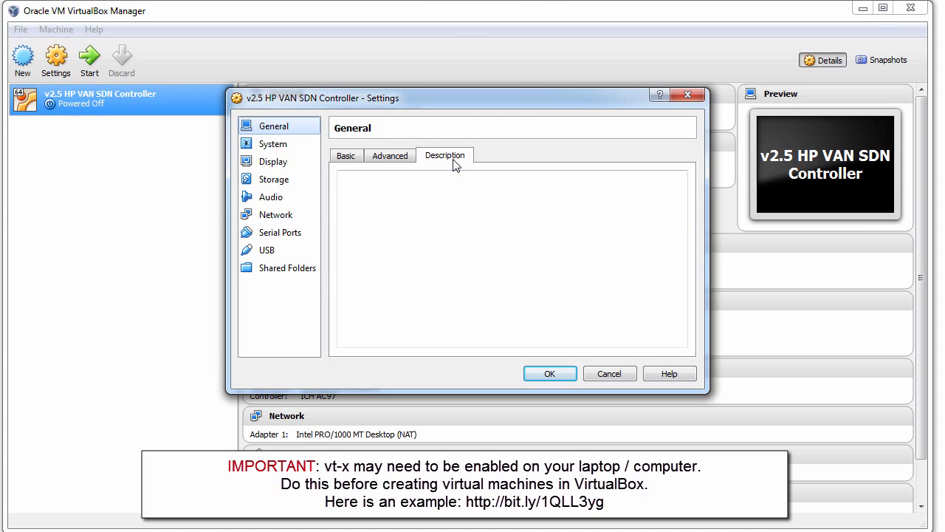
{"action": "left_click", "coordinate": [345, 155]}
- Give the VM 4 CPUs in the System processor settings
{"action": "left_click", "coordinate": [275, 146]}
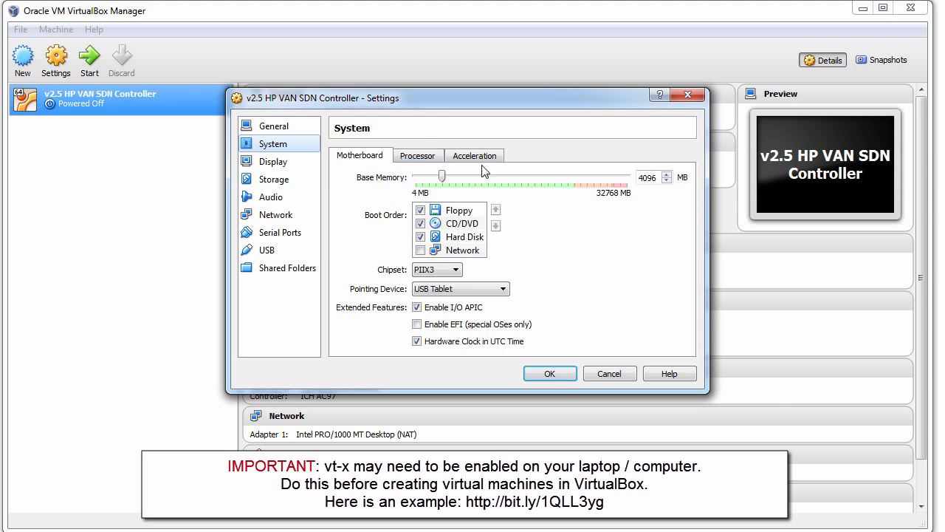
{"action": "left_click", "coordinate": [424, 159]}
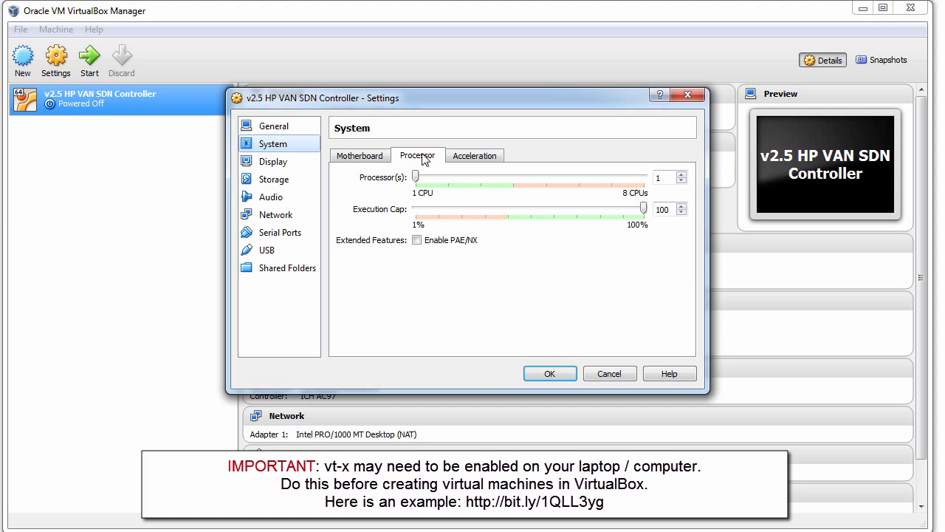
{"action": "left_click_drag", "start_coordinate": [415, 176], "coordinate": [507, 182]}
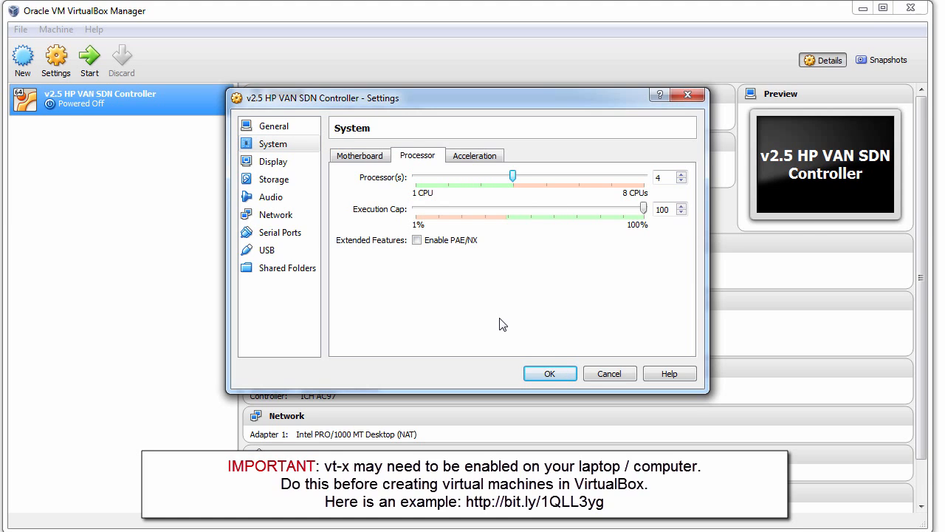
- Bridge Adapter 1 to the Broadcom NetXtreme Gigabit Ethernet card and save
{"action": "left_click", "coordinate": [277, 164]}
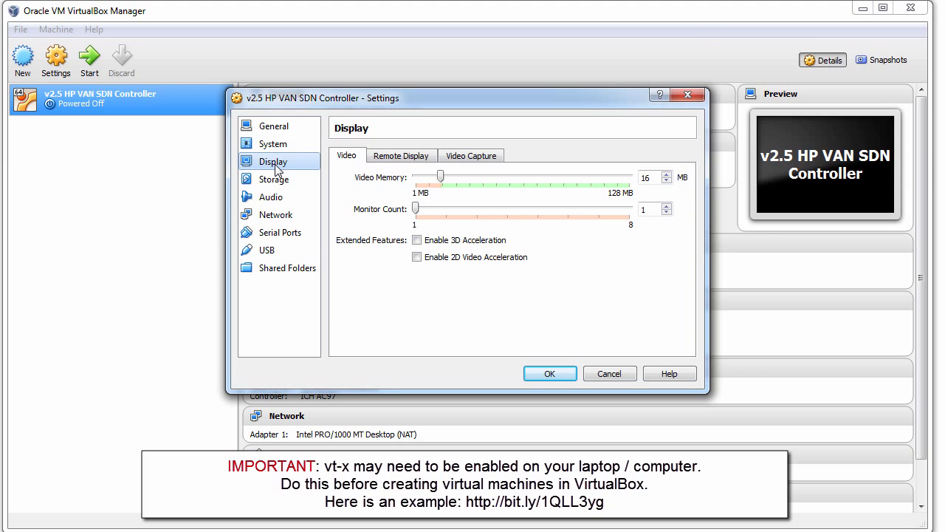
{"action": "left_click", "coordinate": [281, 218]}
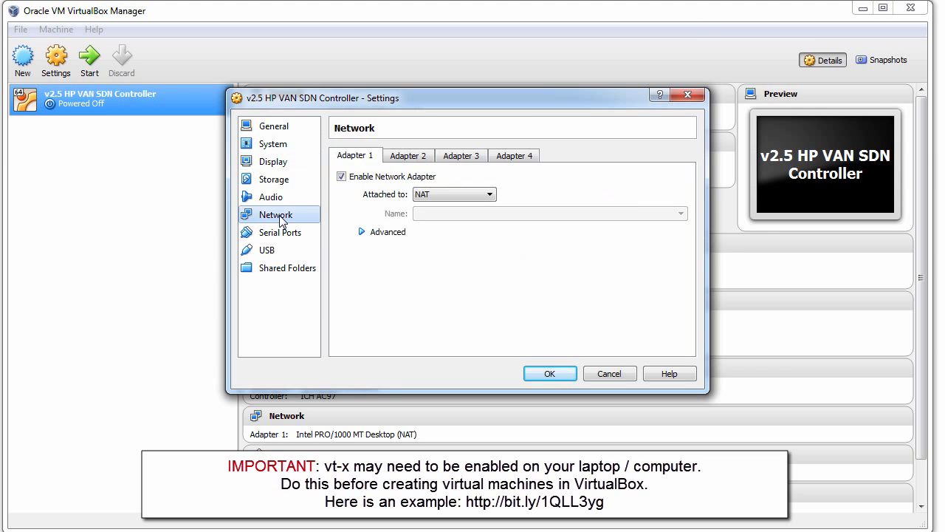
{"action": "left_click", "coordinate": [451, 195]}
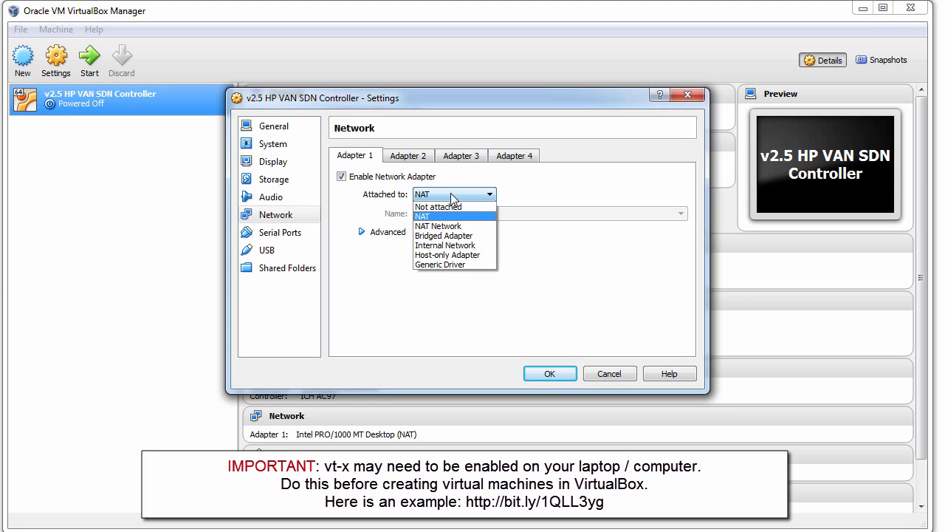
{"action": "left_click", "coordinate": [456, 236]}
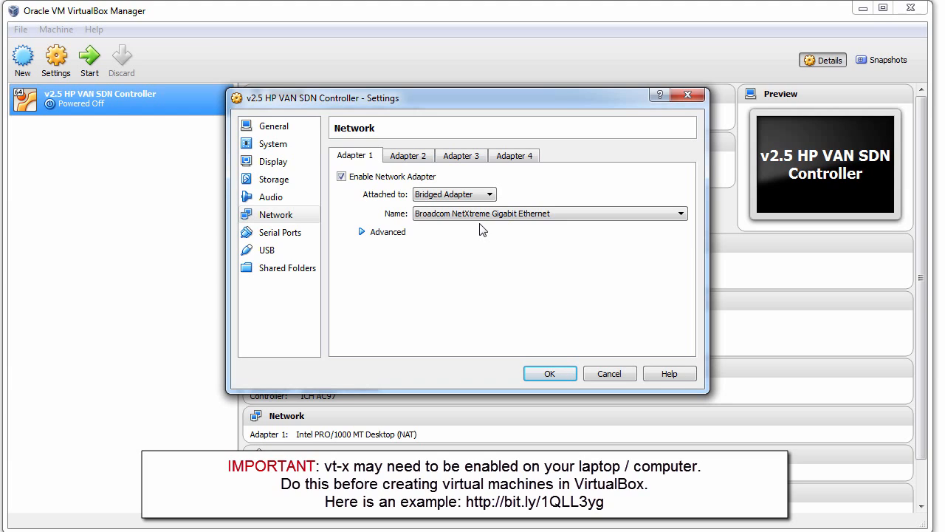
{"action": "left_click", "coordinate": [481, 215]}
{"action": "left_click", "coordinate": [458, 194]}
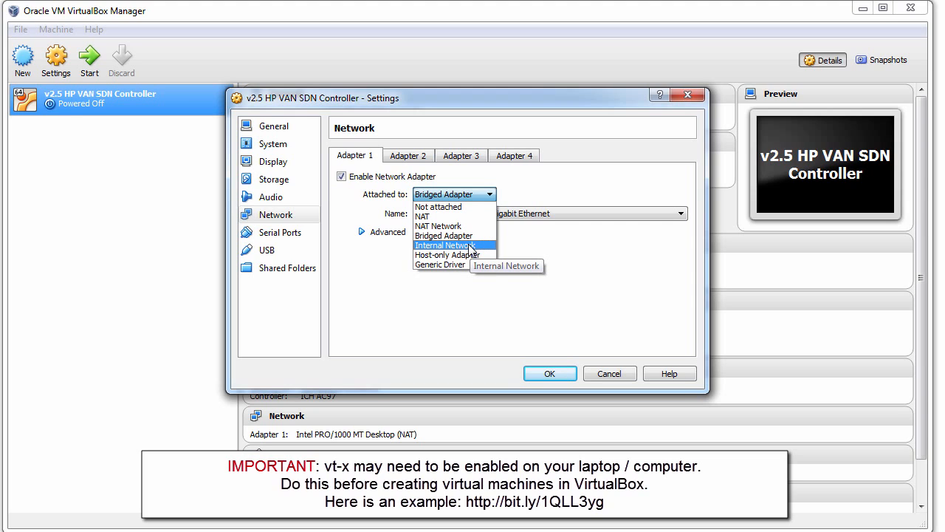
{"action": "left_click", "coordinate": [563, 251]}
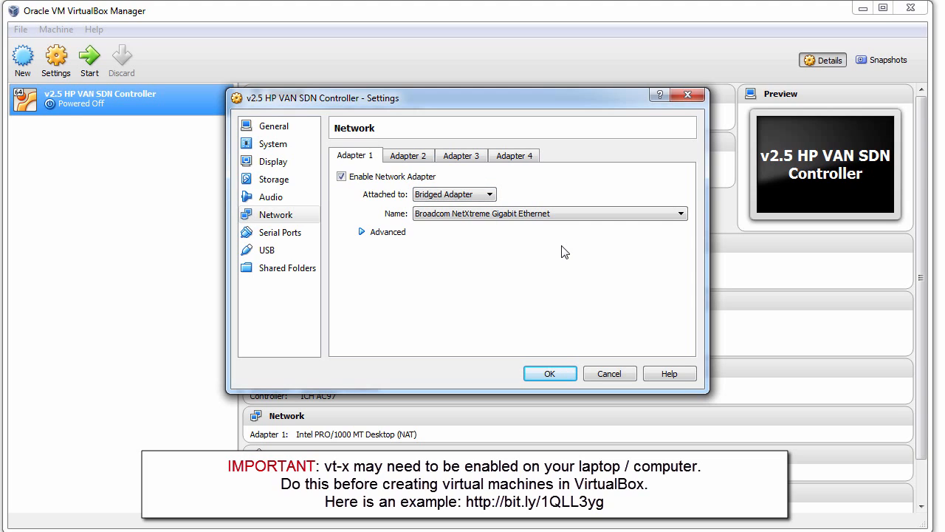
{"action": "left_click", "coordinate": [565, 375]}
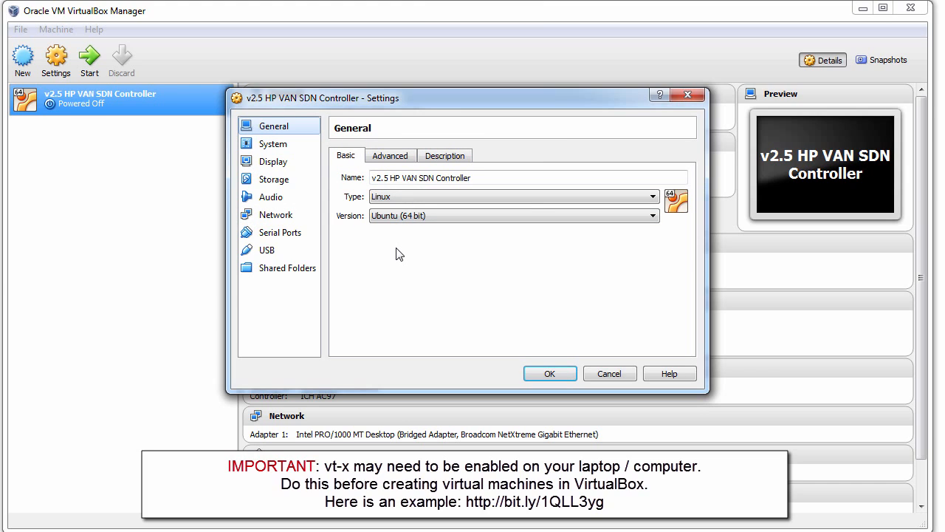
- Add an IDE CD/DVD drive holding ubuntu-12.04.5-server-amd64.iso and save the settings
{"action": "left_click", "coordinate": [297, 187]}
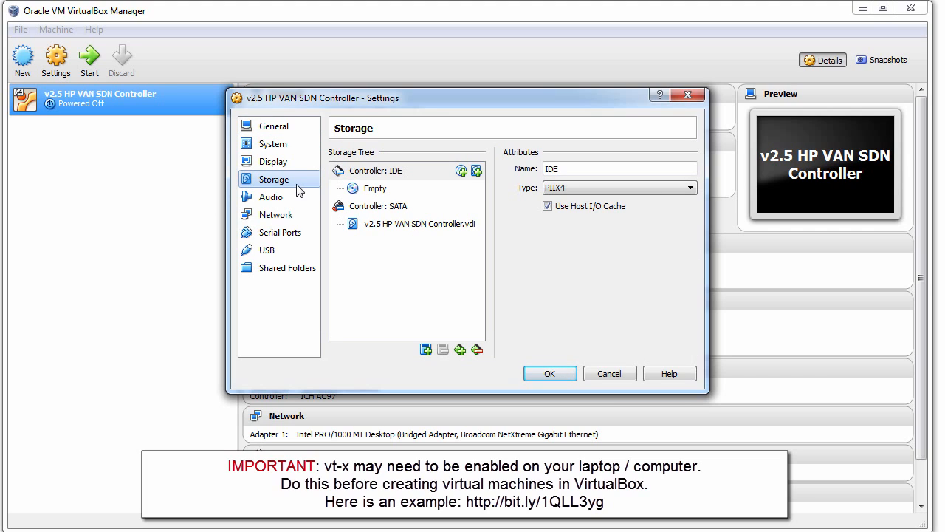
{"action": "left_click", "coordinate": [461, 172]}
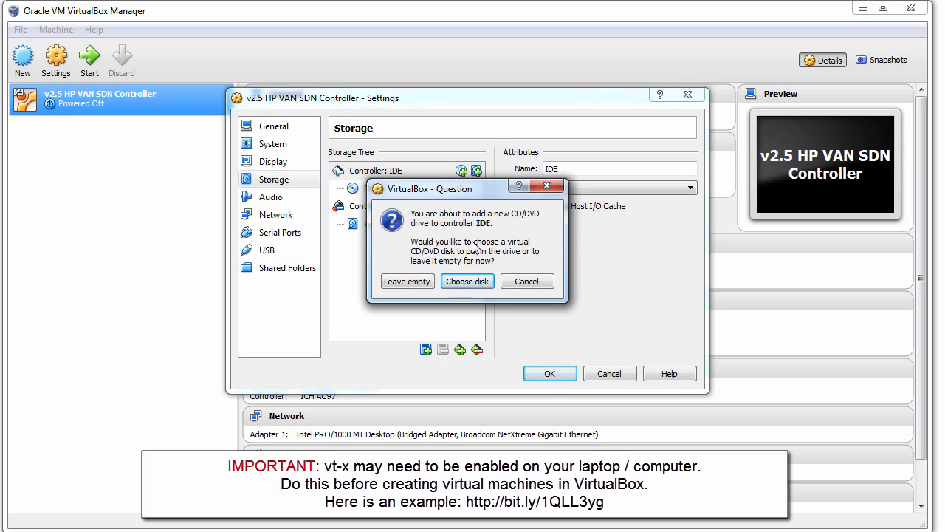
{"action": "left_click", "coordinate": [469, 284]}
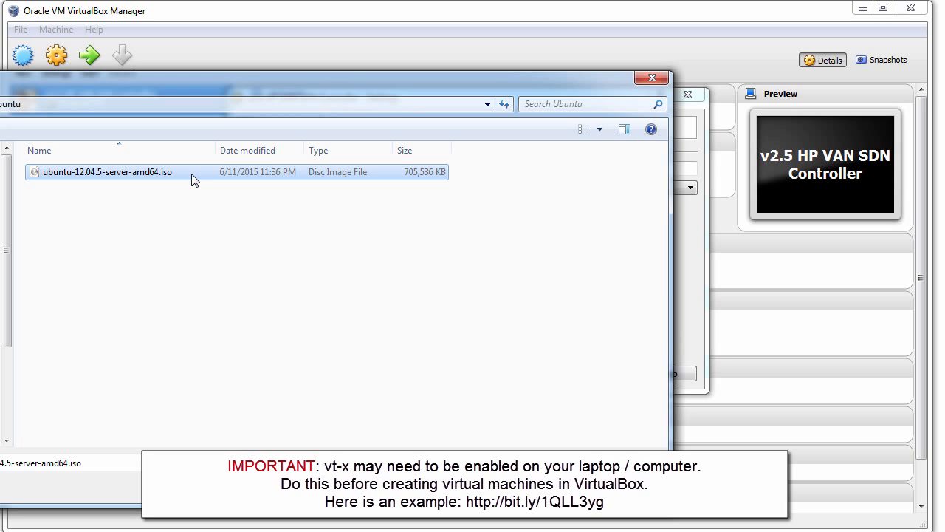
{"action": "left_click", "coordinate": [559, 489]}
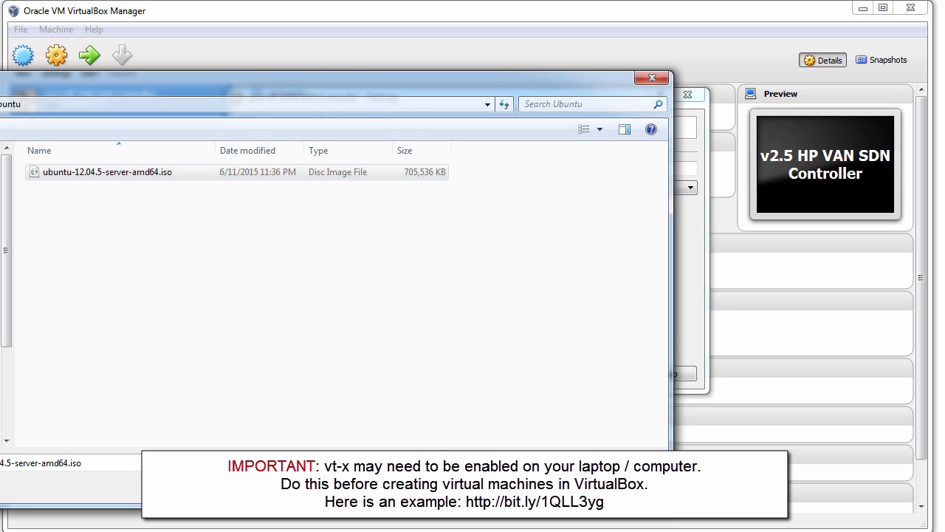
{"action": "left_click", "coordinate": [549, 374]}
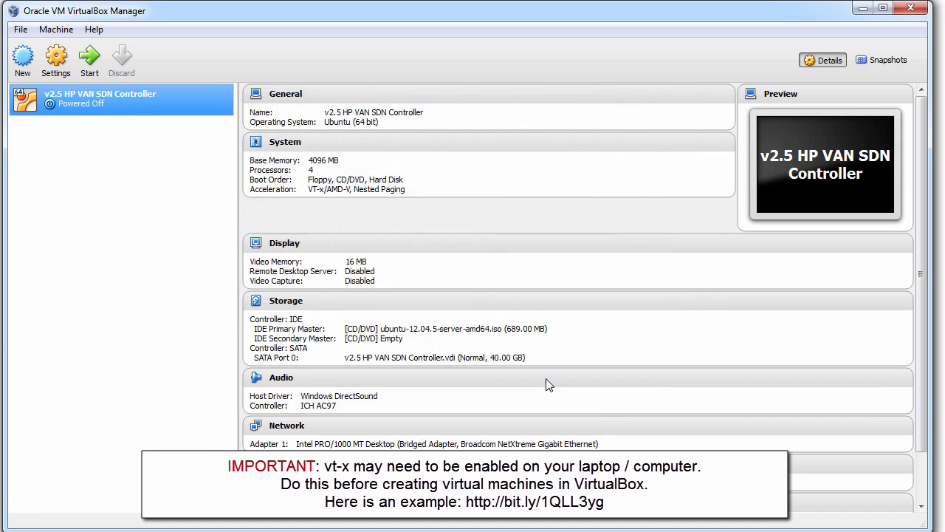
- Start the VM and begin Install Ubuntu Server with English language and United States location
{"action": "left_click", "coordinate": [89, 59]}
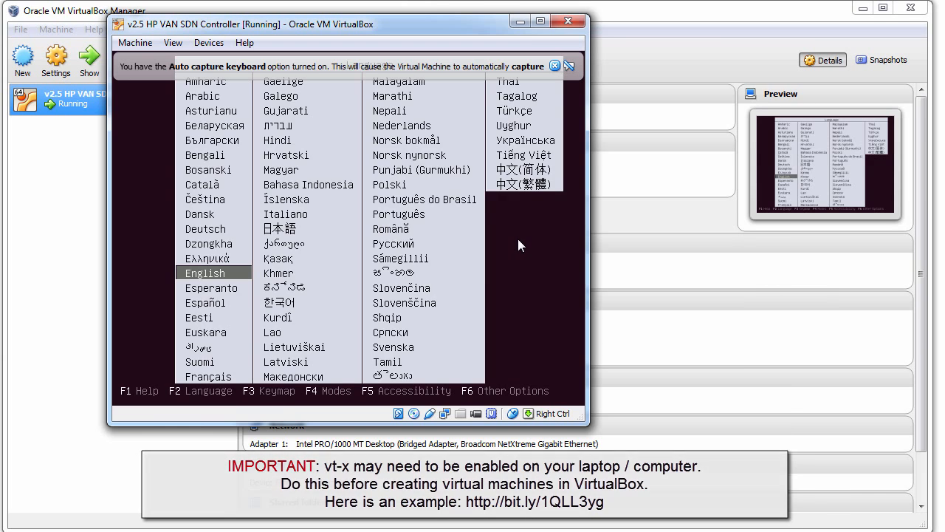
{"action": "key", "text": "Return"}
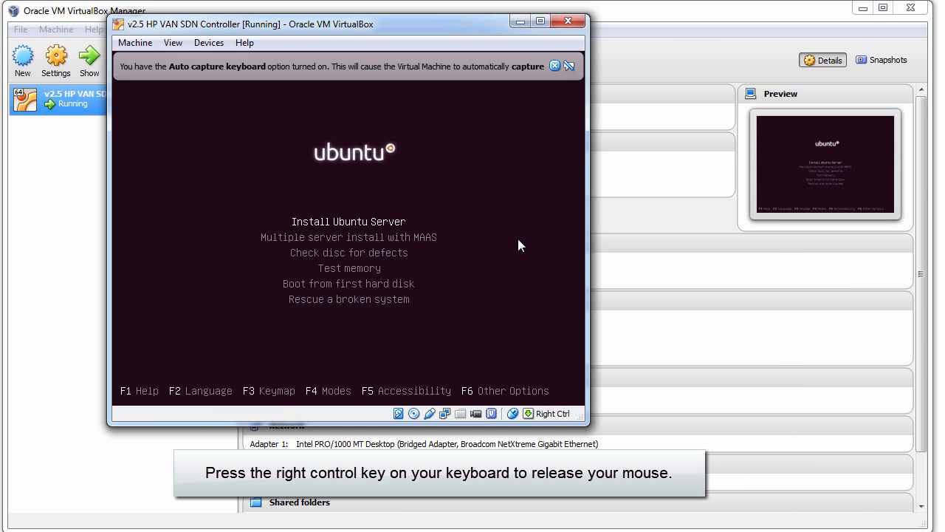
{"action": "key", "text": "Control_R"}
{"action": "left_click", "coordinate": [554, 67]}
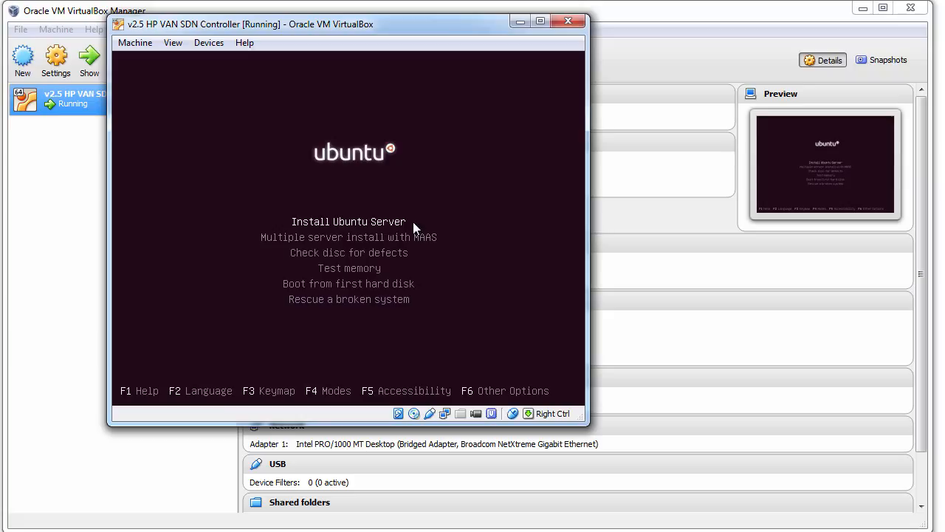
{"action": "key", "text": "Return"}
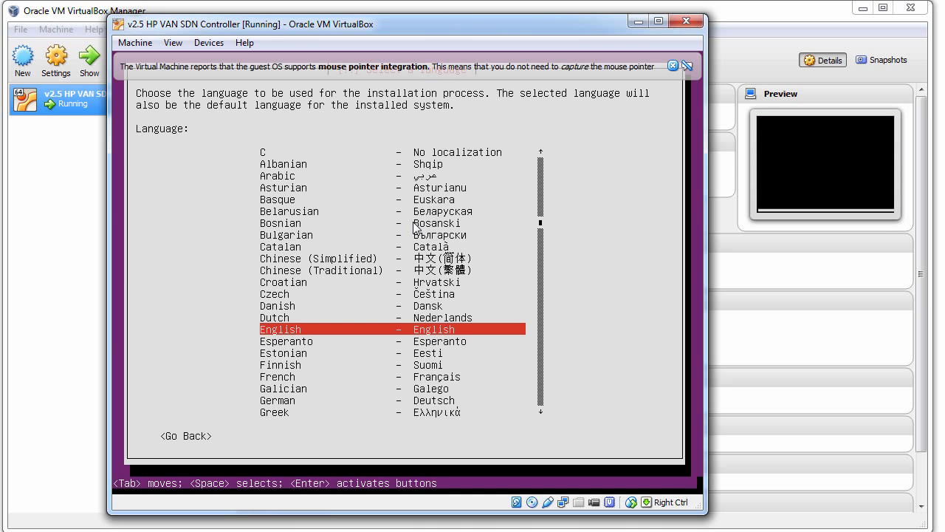
{"action": "key", "text": "Return"}
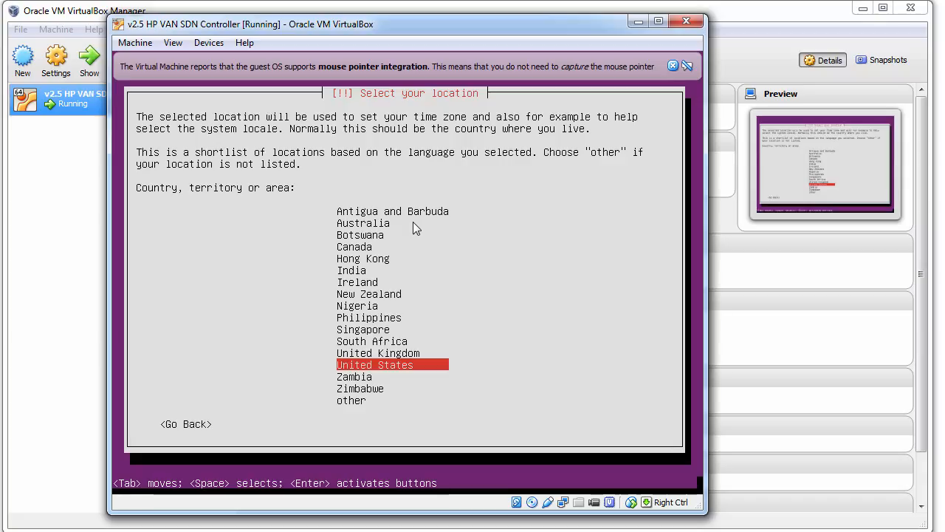
{"action": "key", "text": "Return"}
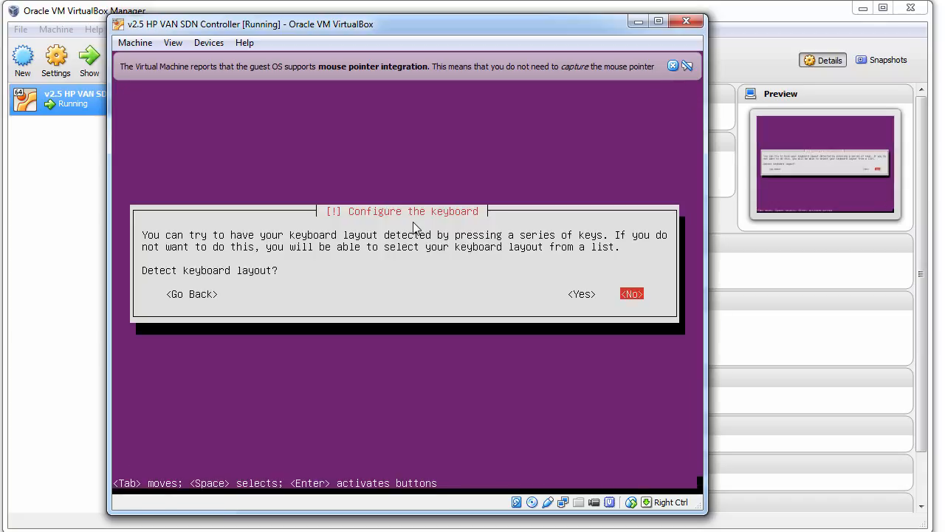
- Skip keyboard detection and choose English (US) country and English (US) layout
{"action": "key", "text": "Return"}
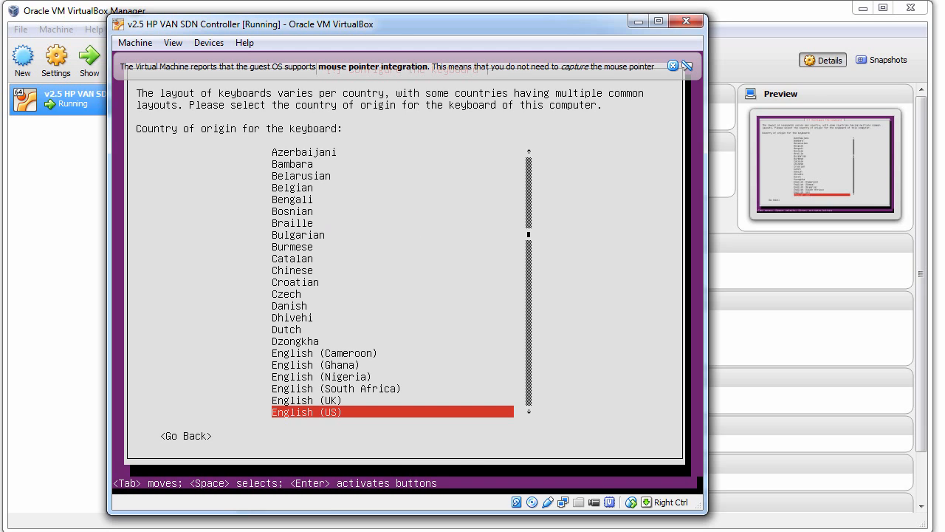
{"action": "key", "text": "Return"}
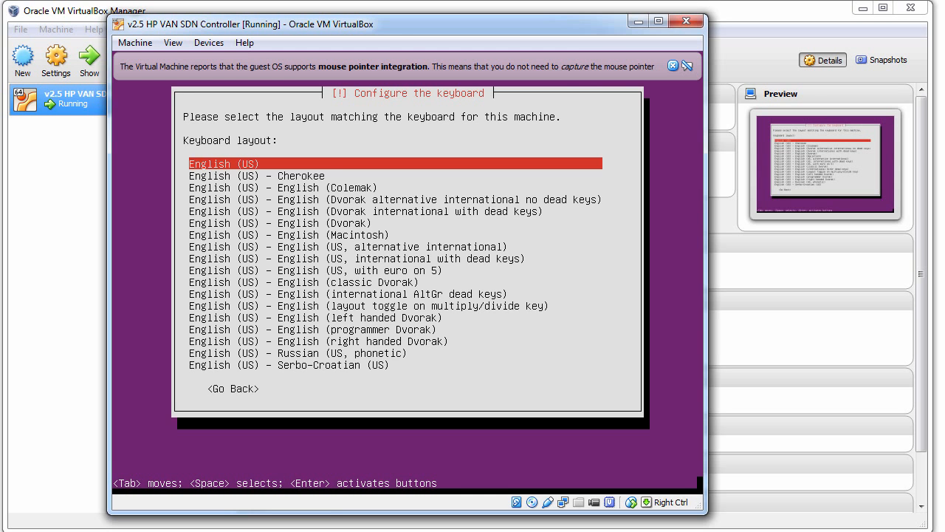
{"action": "key", "text": "Return"}
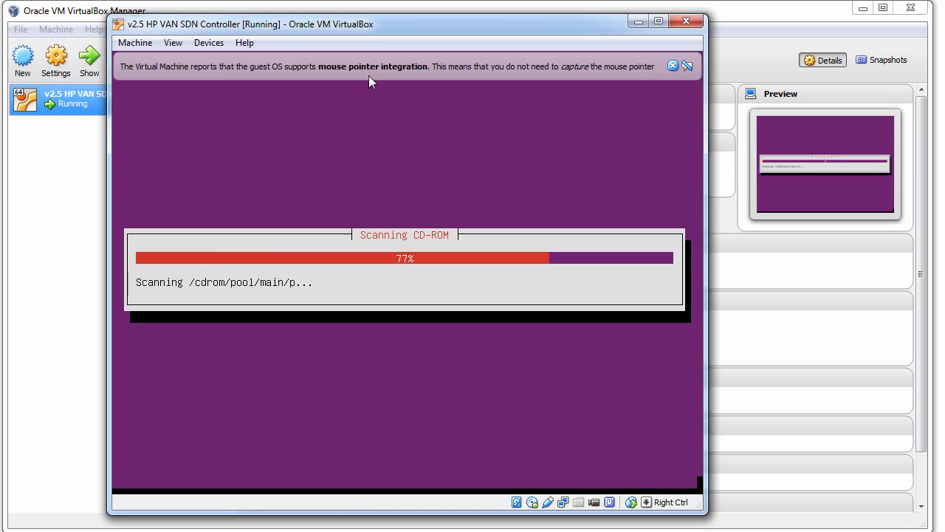
{"action": "left_click", "coordinate": [687, 67]}
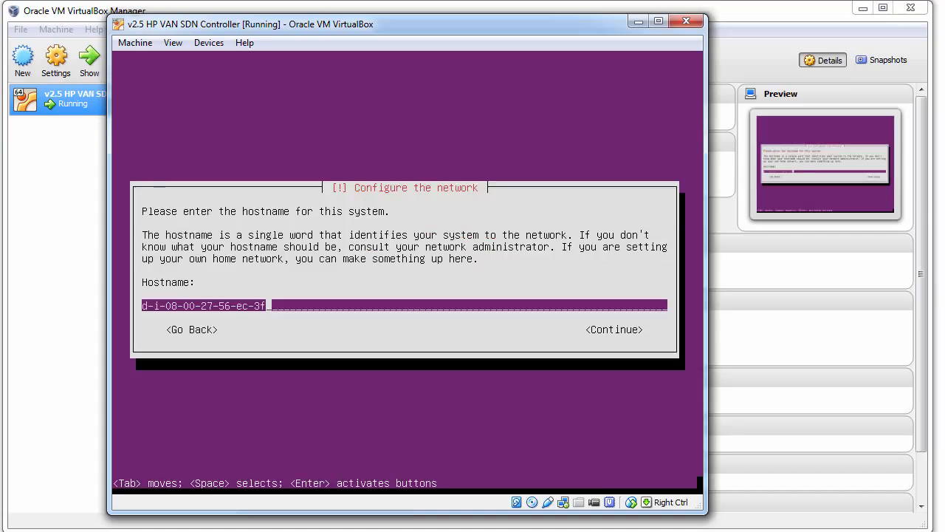
- Set the system hostname to sdnctl
{"action": "key", "text": "BackSpace"}
{"action": "key", "text": "BackSpace"}
{"action": "key", "text": "BackSpace"}
{"action": "key", "text": "BackSpace"}
{"action": "key", "text": "BackSpace"}
{"action": "key", "text": "BackSpace"}
{"action": "key", "text": "BackSpace"}
{"action": "key", "text": "BackSpace"}
{"action": "key", "text": "BackSpace"}
{"action": "key", "text": "BackSpace"}
{"action": "key", "text": "BackSpace"}
{"action": "key", "text": "BackSpace"}
{"action": "key", "text": "BackSpace"}
{"action": "key", "text": "BackSpace"}
{"action": "key", "text": "BackSpace"}
{"action": "key", "text": "BackSpace"}
{"action": "key", "text": "BackSpace"}
{"action": "key", "text": "BackSpace"}
{"action": "key", "text": "BackSpace"}
{"action": "key", "text": "BackSpace"}
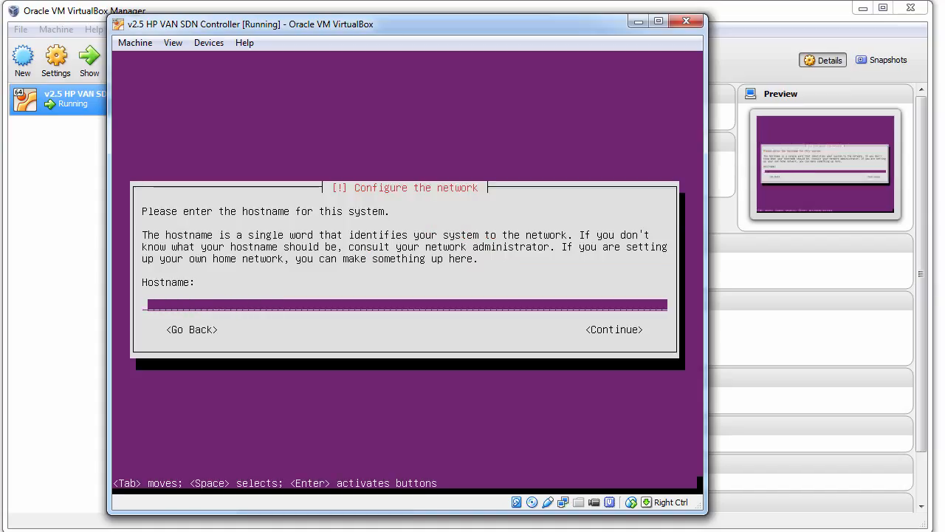
{"action": "type", "text": "sdn"}
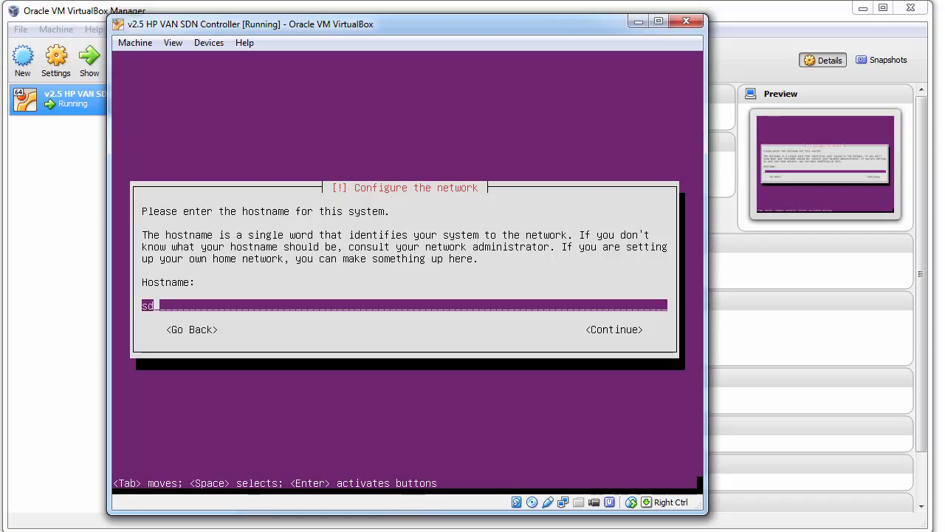
{"action": "key", "text": "BackSpace"}
{"action": "key", "text": "BackSpace"}
{"action": "key", "text": "BackSpace"}
{"action": "type", "text": "sdnctl"}
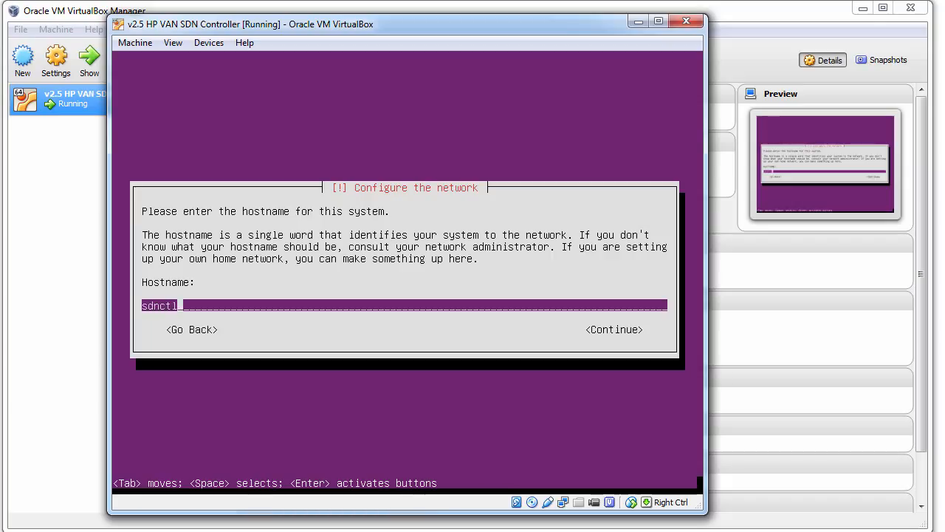
{"action": "key", "text": "Return"}
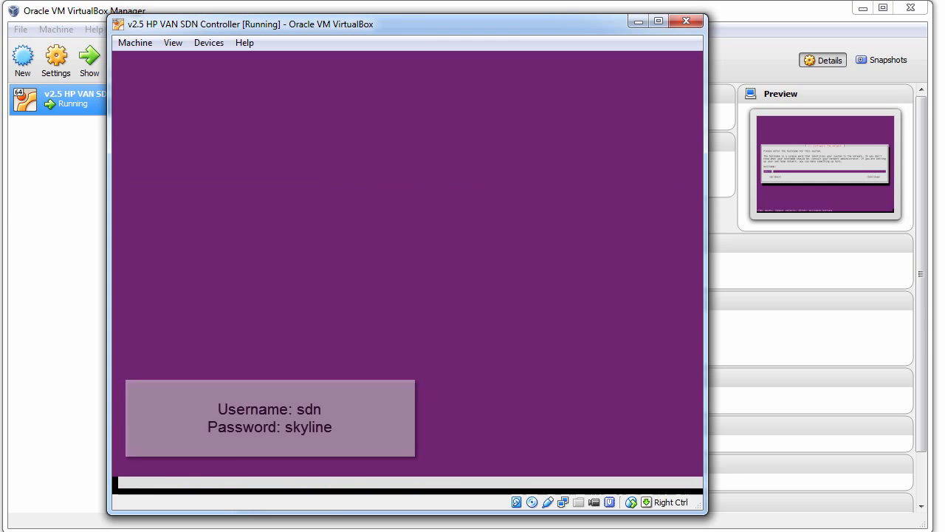
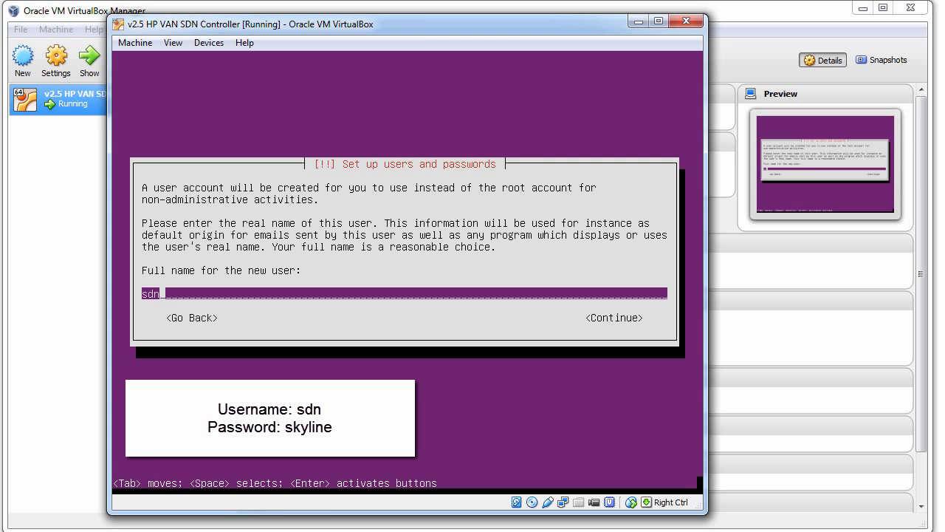
- Enter the user's full name and password, keep the weak password, and skip home encryption
{"action": "key", "text": "Return"}
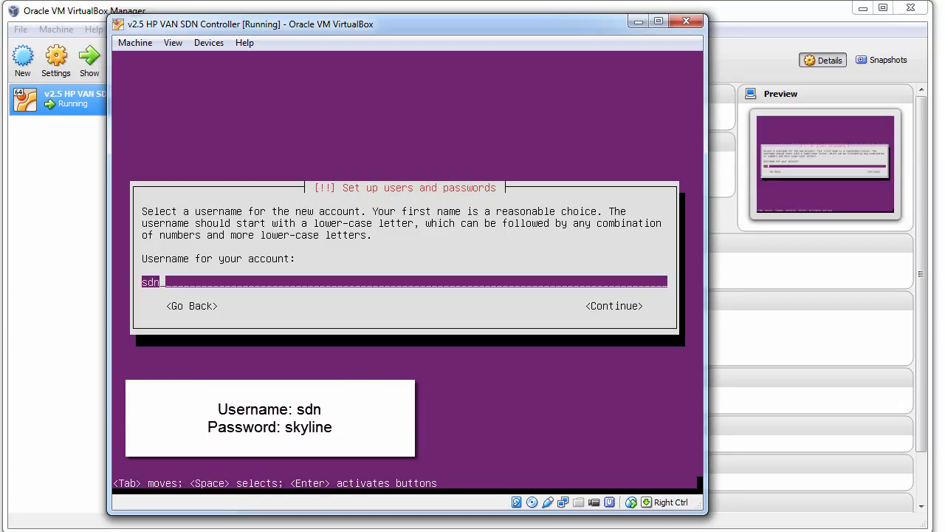
{"action": "key", "text": "Return"}
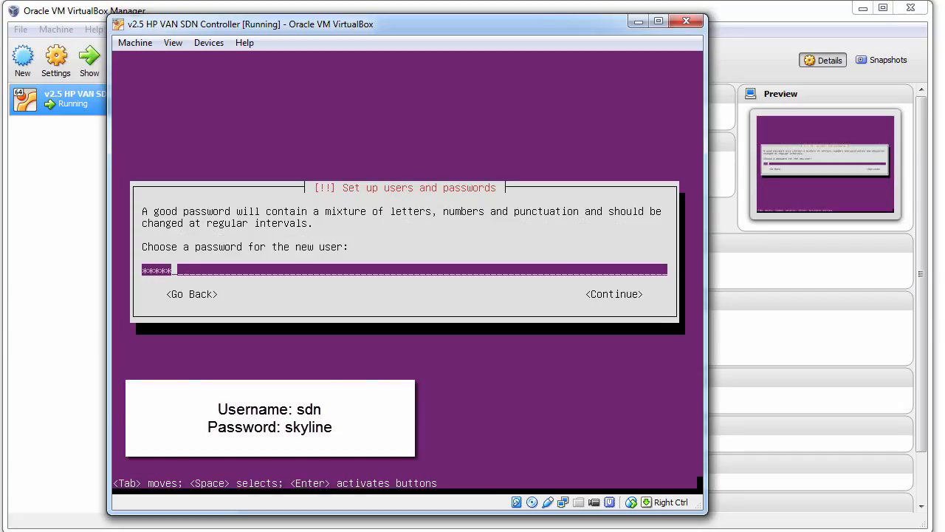
{"action": "key", "text": "Return"}
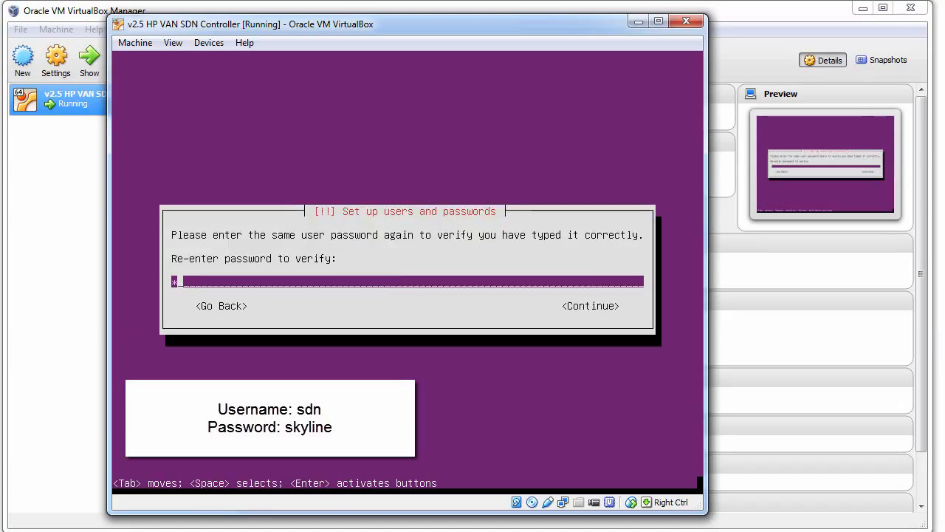
{"action": "key", "text": "Return"}
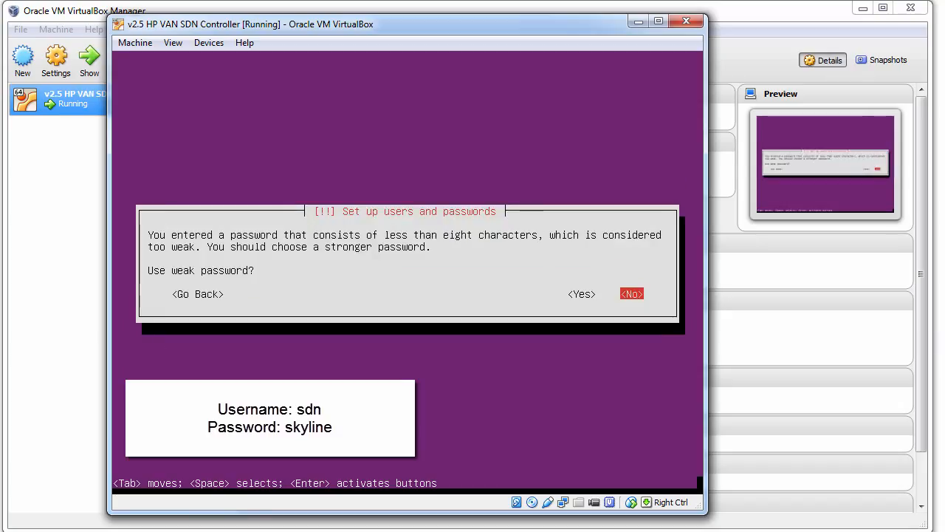
{"action": "key", "text": "Left"}
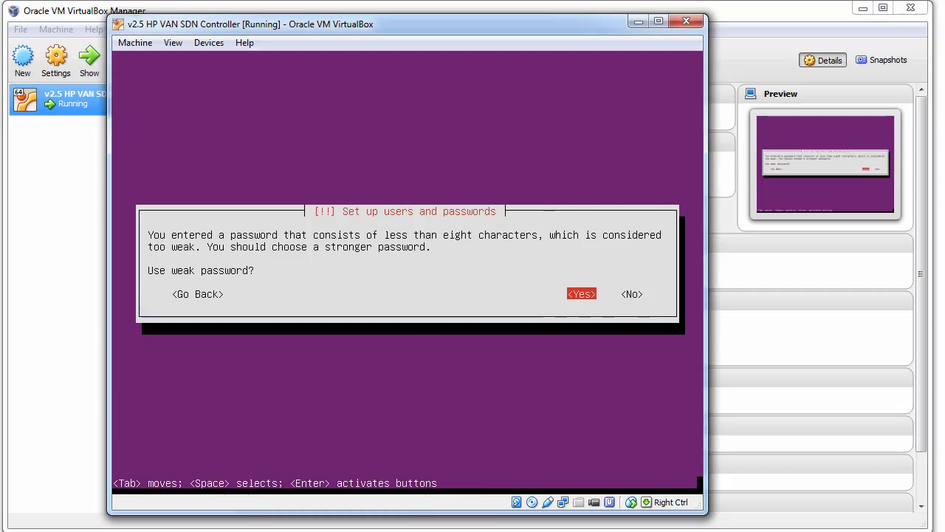
{"action": "key", "text": "Return"}
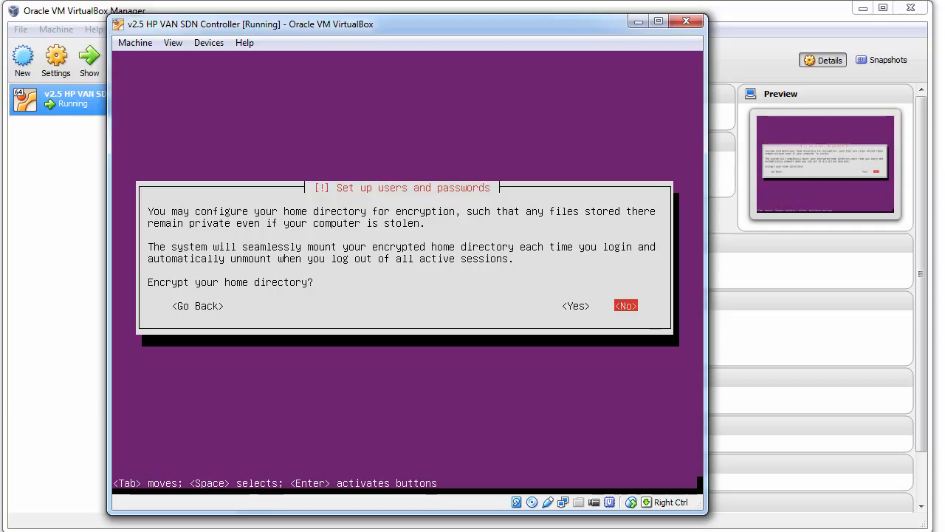
{"action": "key", "text": "Return"}
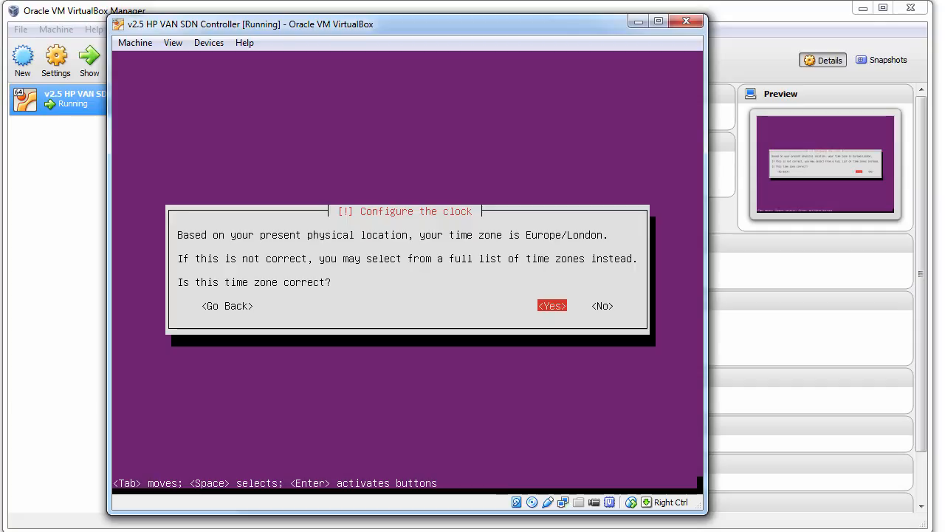
- Accept Europe/London and partition the entire 42.7 GB SCSI3 disk with guided LVM, writing changes
{"action": "key", "text": "Return"}
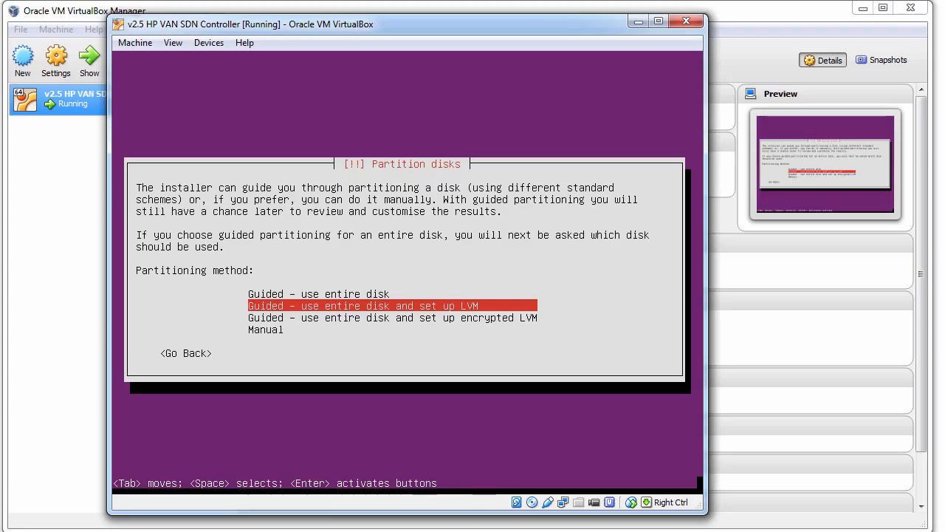
{"action": "key", "text": "Return"}
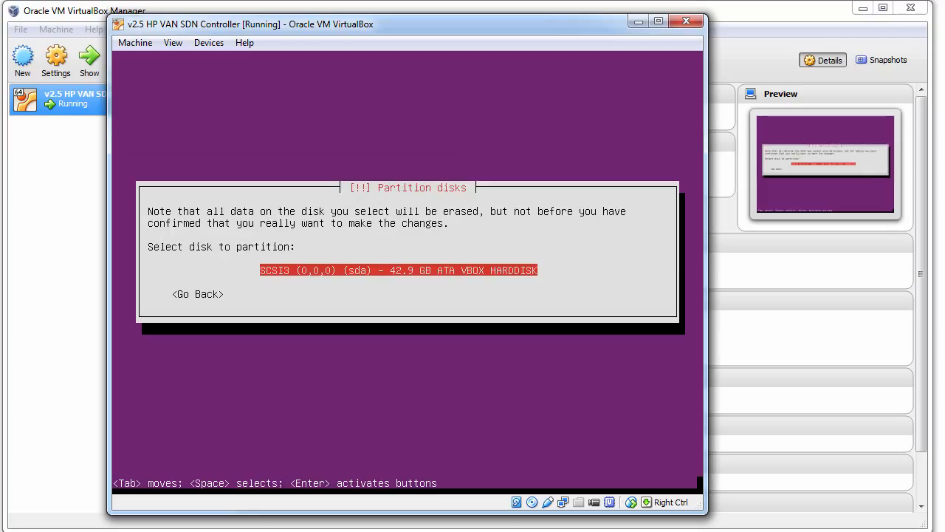
{"action": "key", "text": "Return"}
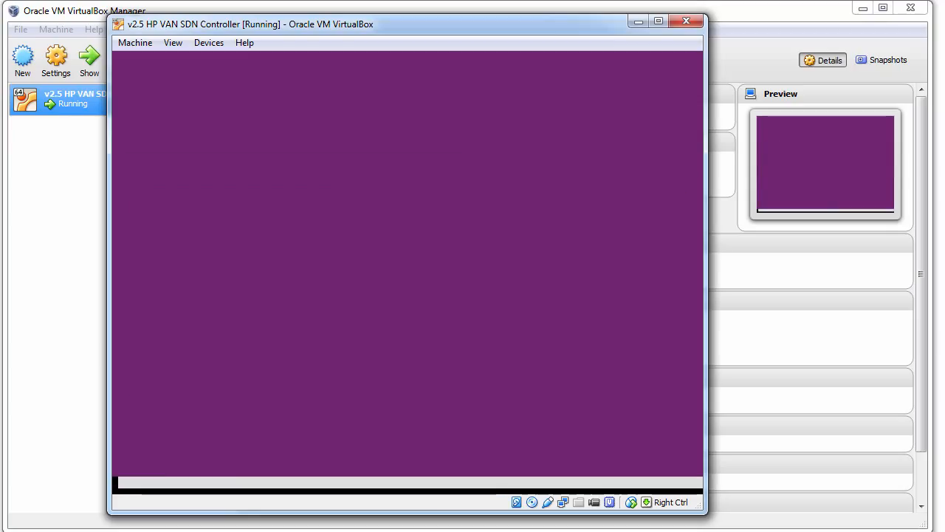
{"action": "key", "text": "Tab"}
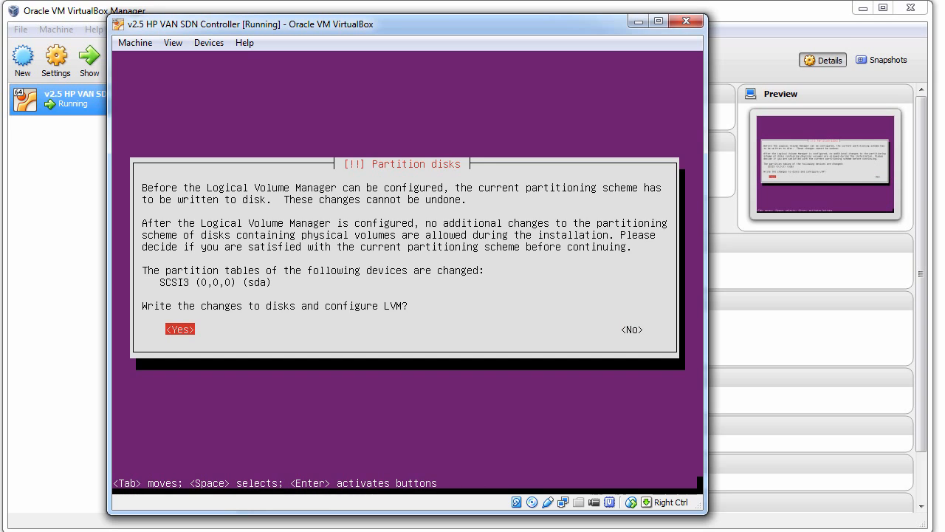
{"action": "key", "text": "Return"}
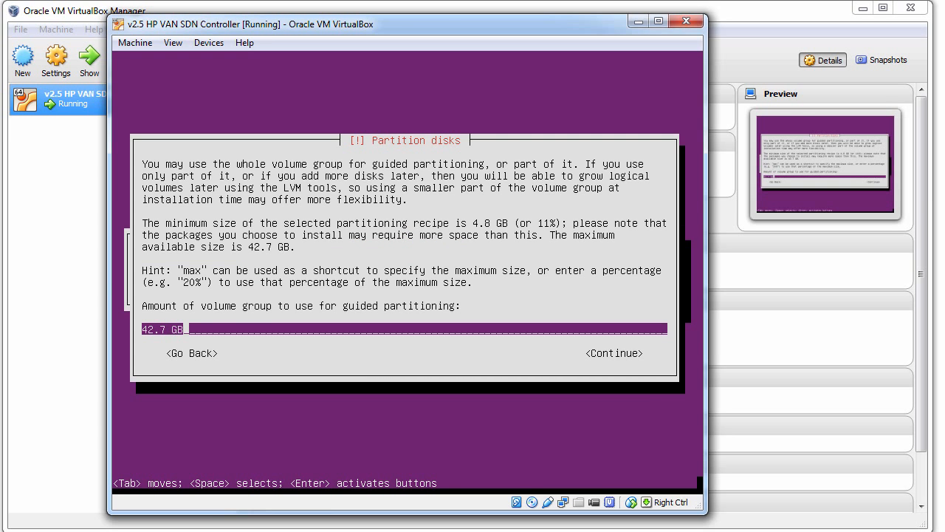
{"action": "key", "text": "Return"}
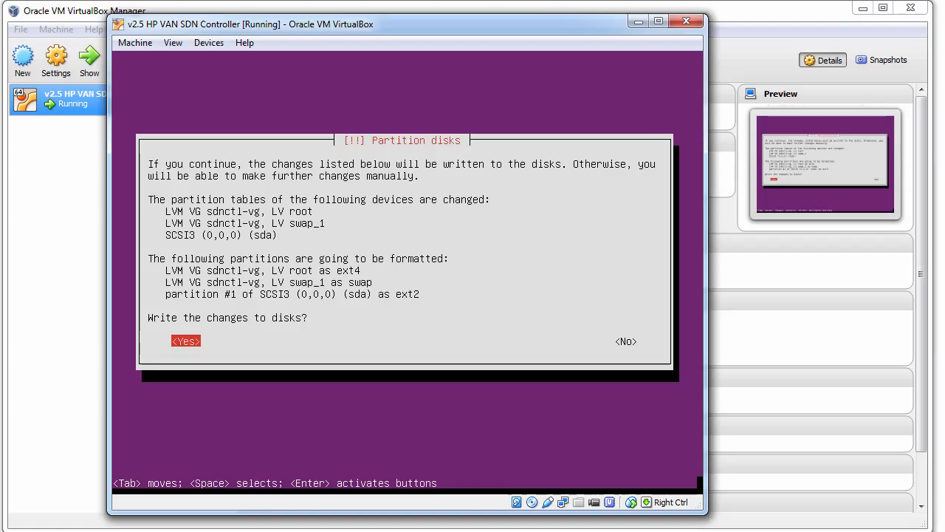
{"action": "key", "text": "Return"}
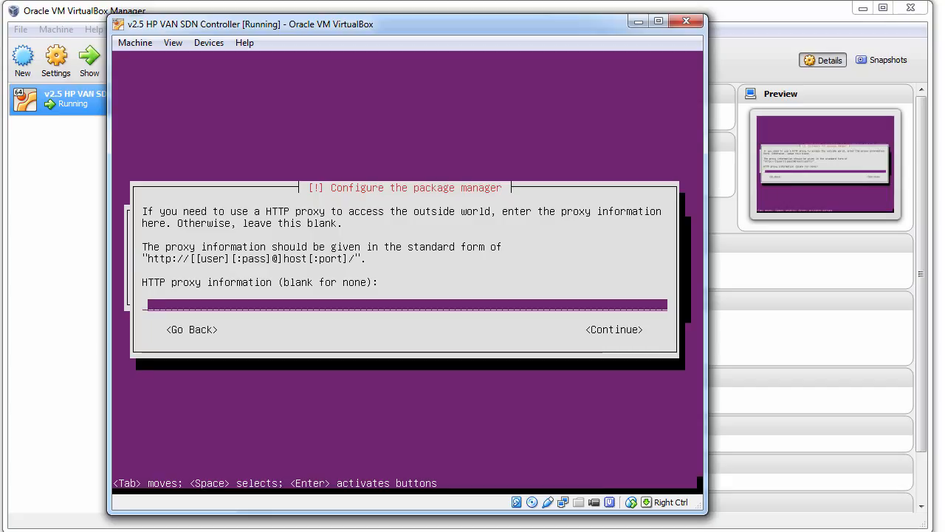
- Use no HTTP proxy or automatic updates, install OpenSSH server and GRUB, then reboot
{"action": "key", "text": "Return"}
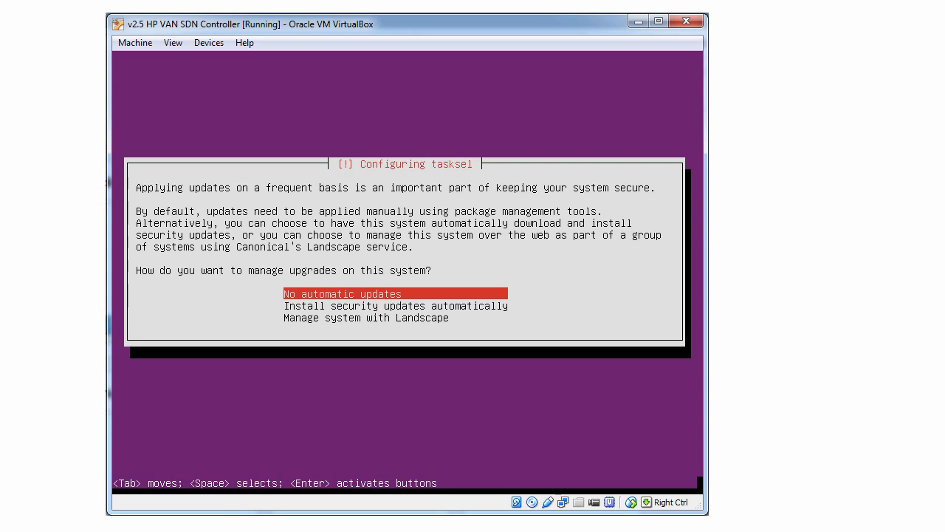
{"action": "key", "text": "Return"}
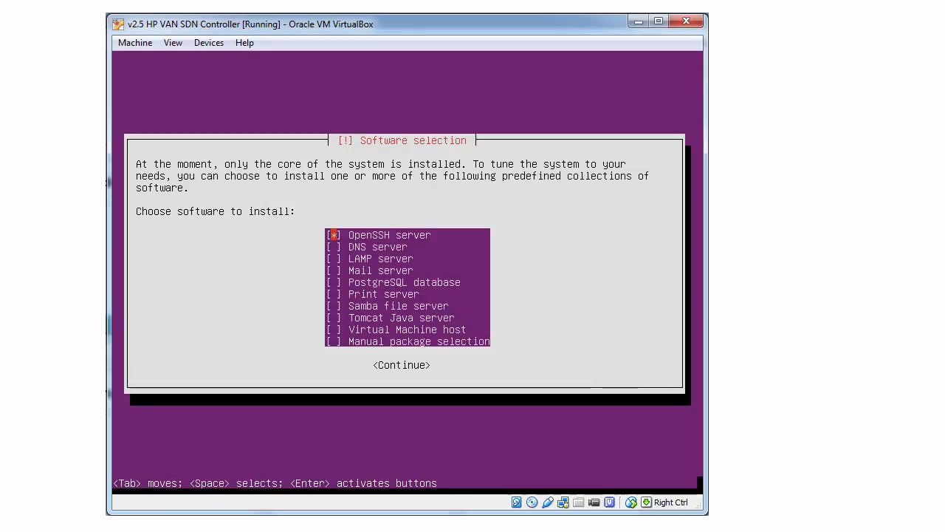
{"action": "key", "text": "Return"}
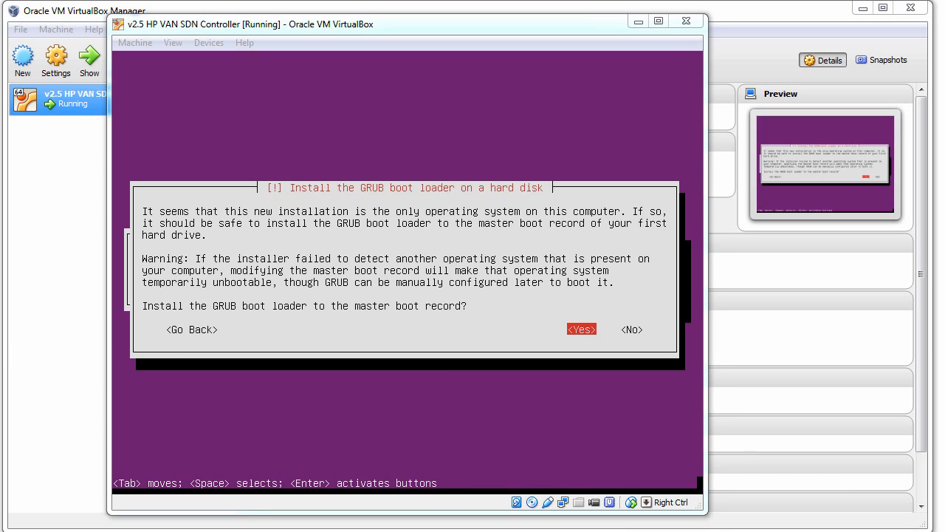
{"action": "key", "text": "Return"}
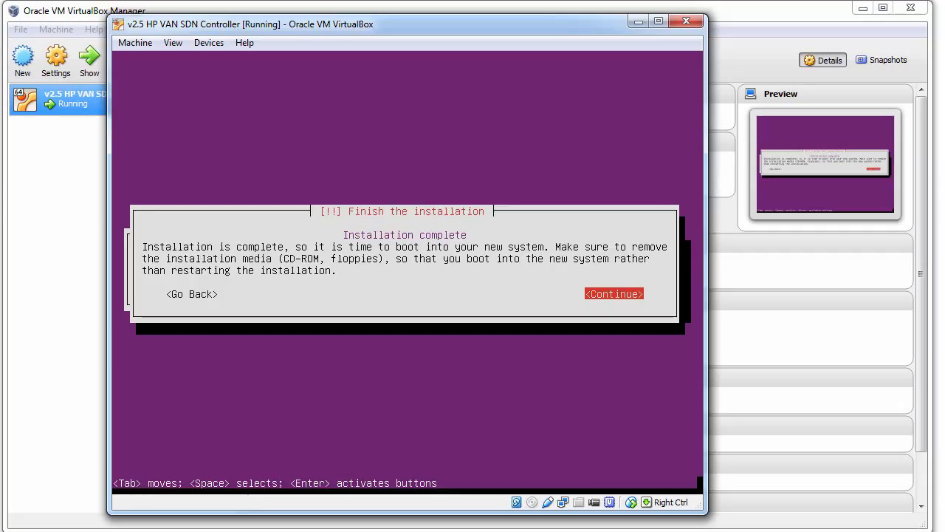
{"action": "key", "text": "Return"}
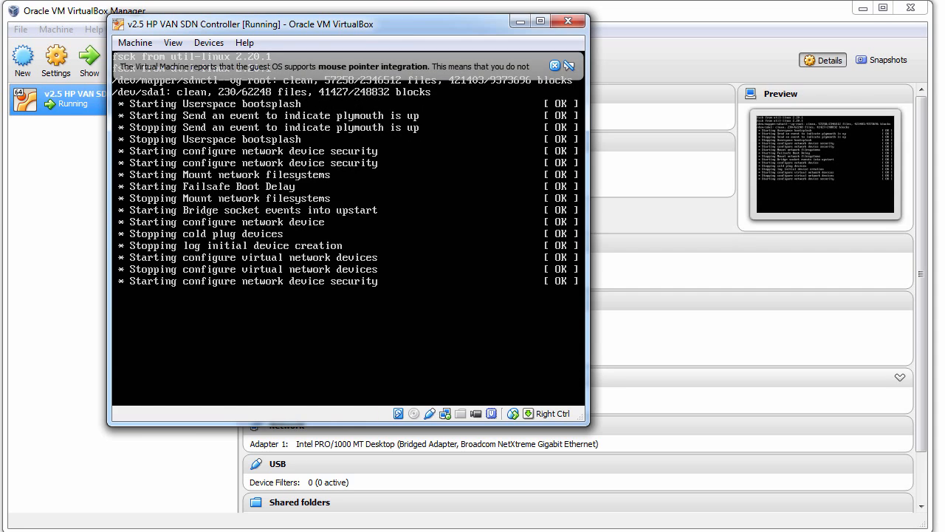
- Log in to the sdnctl console as sdn and run ifconfig, showing eth0 at 192.168.56.93
{"action": "left_click", "coordinate": [555, 66]}
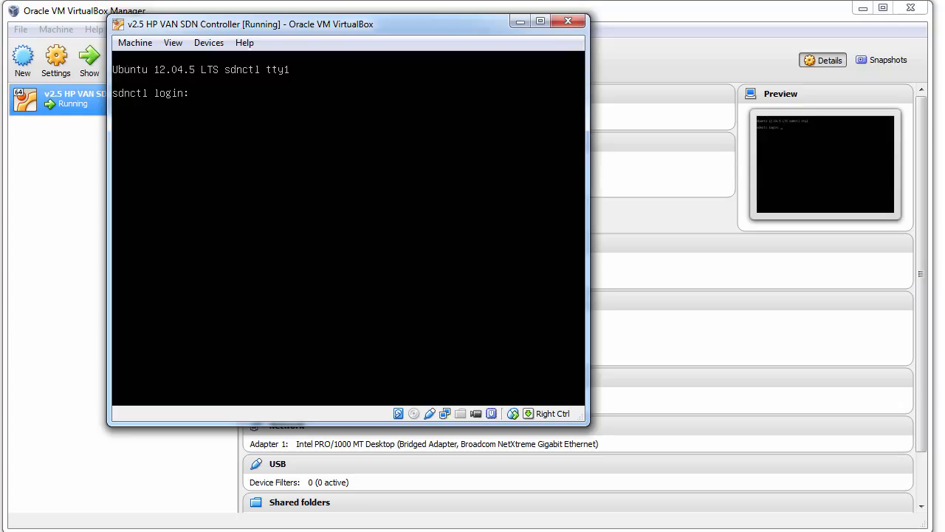
{"action": "type", "text": "sdn"}
{"action": "key", "text": "Return"}
{"action": "key", "text": "Return"}
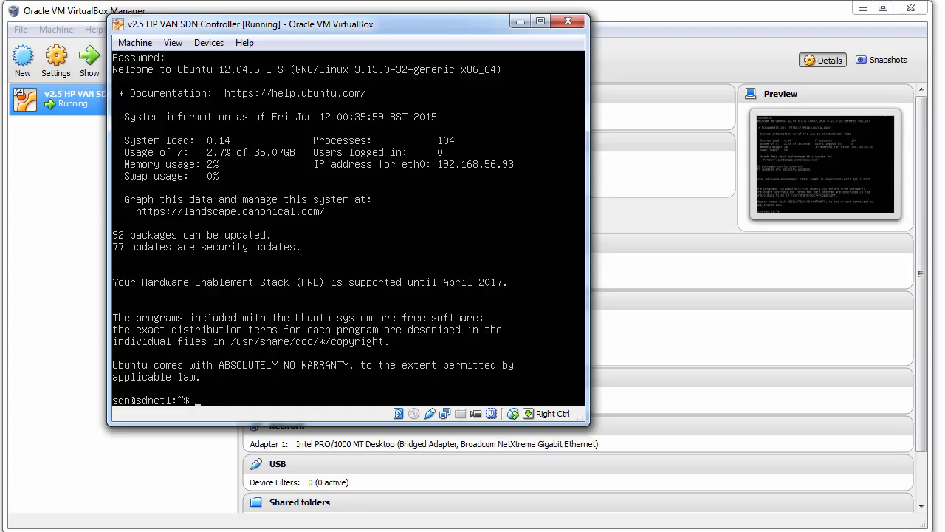
{"action": "type", "text": "ifconfig"}
{"action": "key", "text": "Return"}
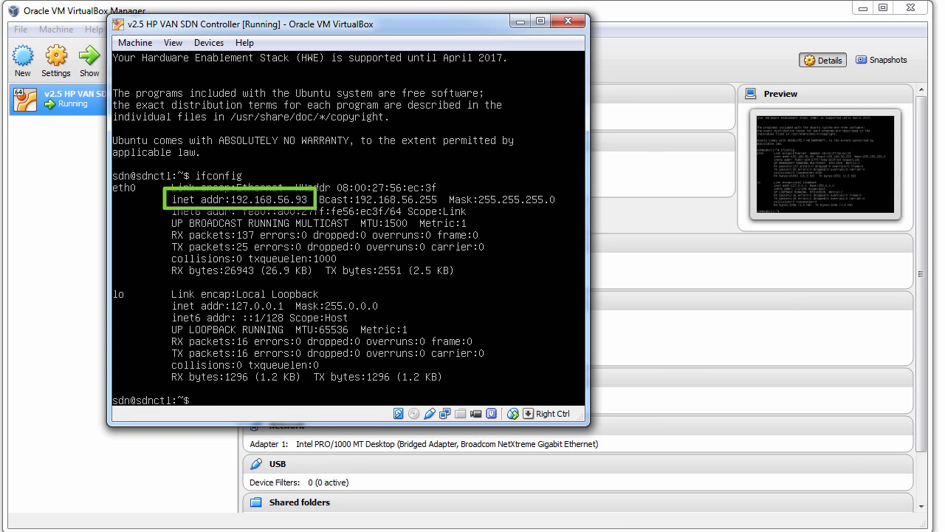
- Connect PuTTY over SSH to 192.168.56.93 and accept the server's rsa2 host key
{"action": "type", "text": "19"}
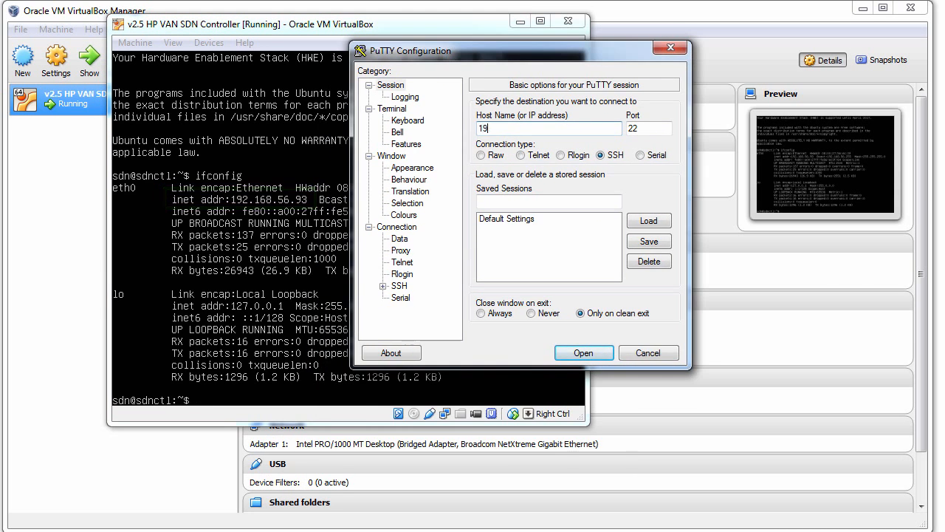
{"action": "type", "text": "2.1685"}
{"action": "key", "text": "BackSpace"}
{"action": "type", "text": ".56.93"}
{"action": "key", "text": "Return"}
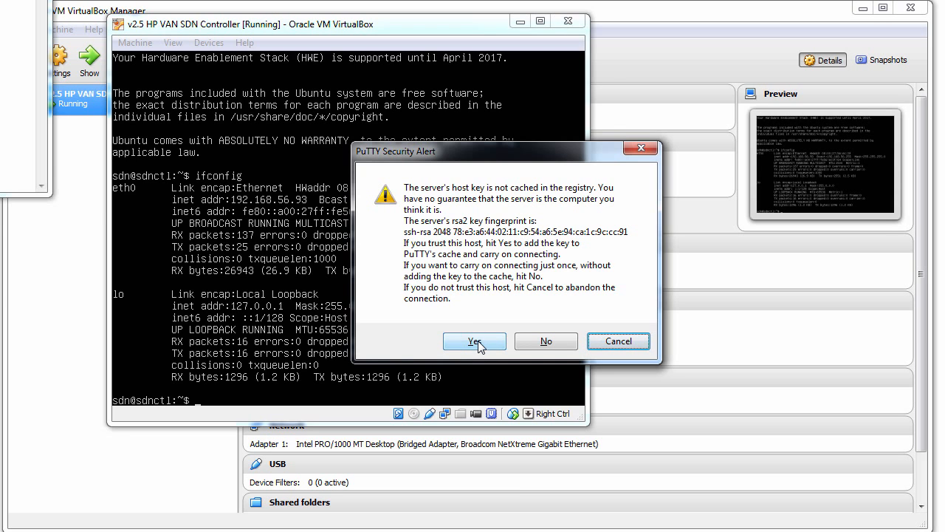
{"action": "left_click", "coordinate": [477, 342]}
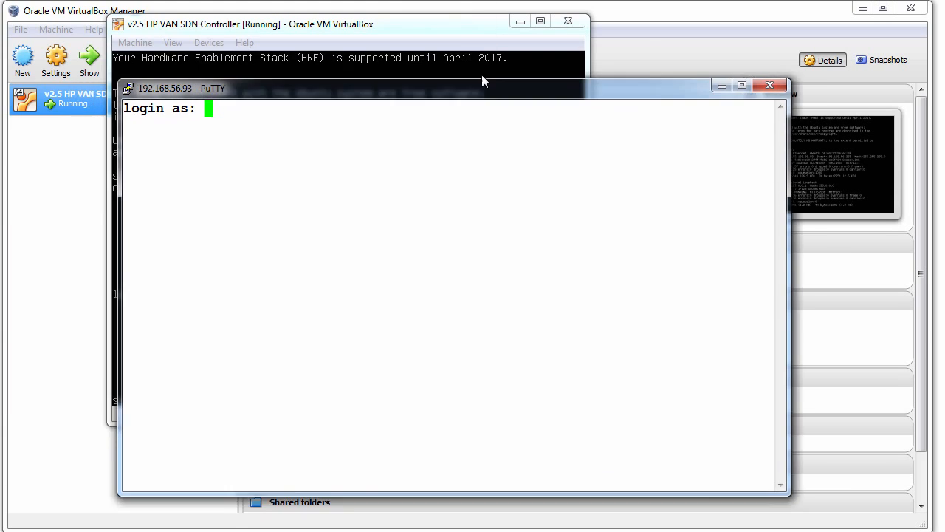
- Log in over SSH as sdn, run ifconfig and select the 192.168.56.93 address
{"action": "left_click_drag", "start_coordinate": [483, 76], "coordinate": [520, 61]}
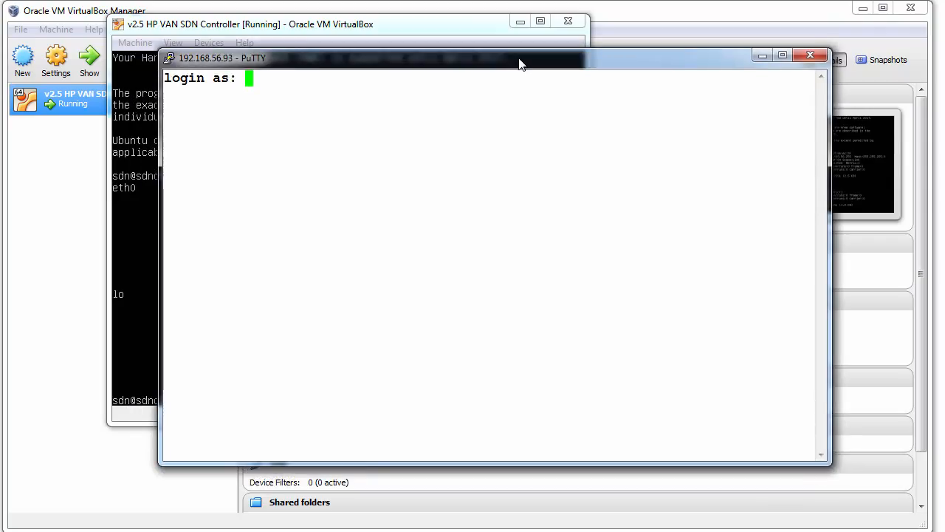
{"action": "type", "text": "sdn"}
{"action": "key", "text": "Return"}
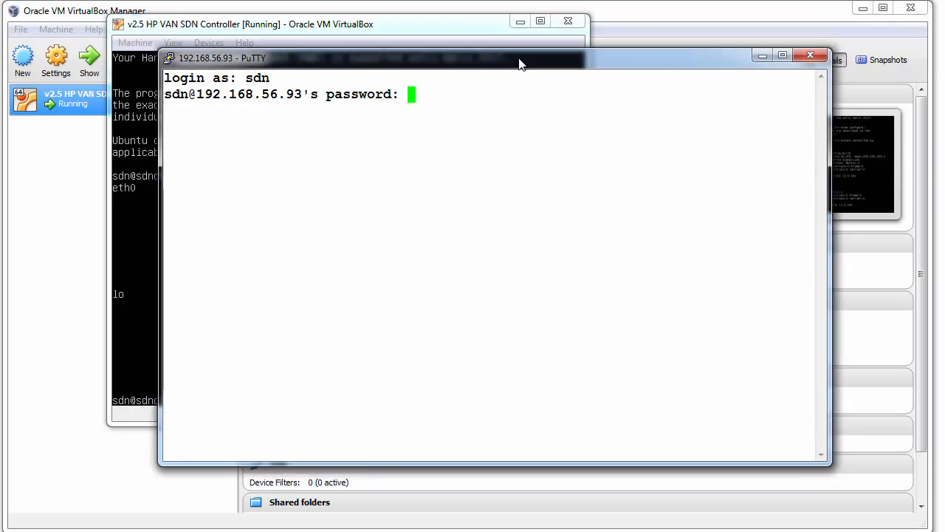
{"action": "key", "text": "Return"}
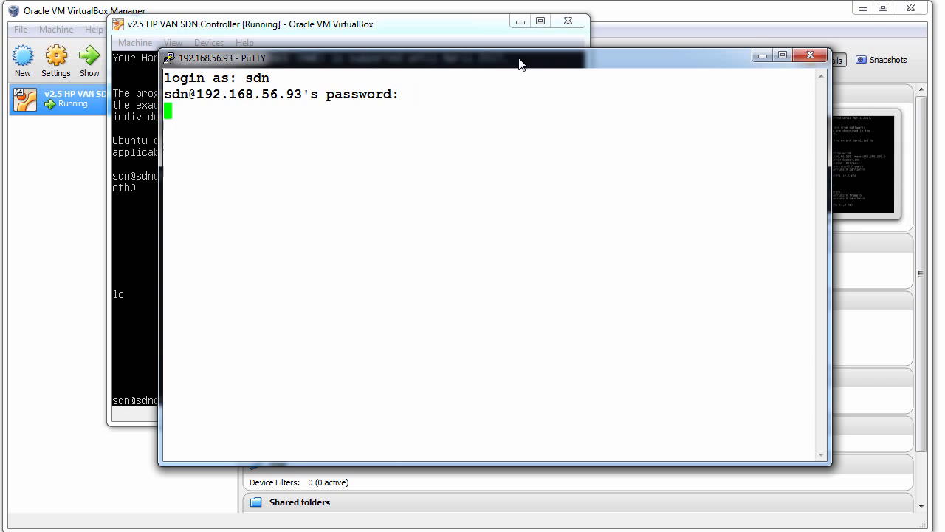
{"action": "type", "text": "ifconfig"}
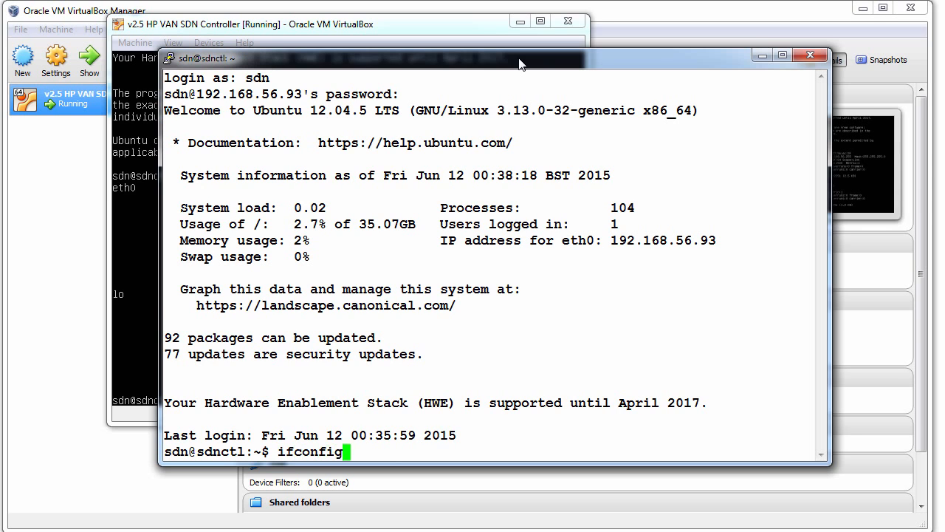
{"action": "key", "text": "Return"}
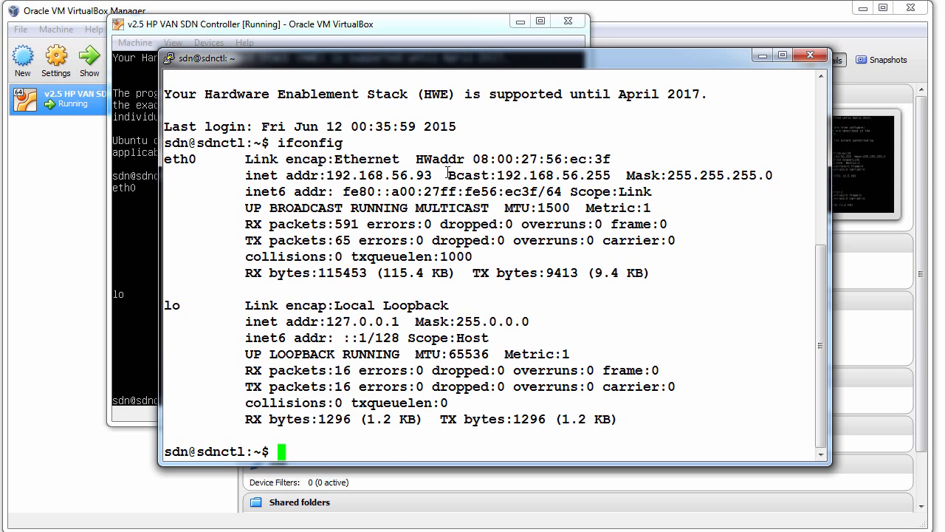
{"action": "left_click_drag", "start_coordinate": [447, 175], "coordinate": [319, 175]}
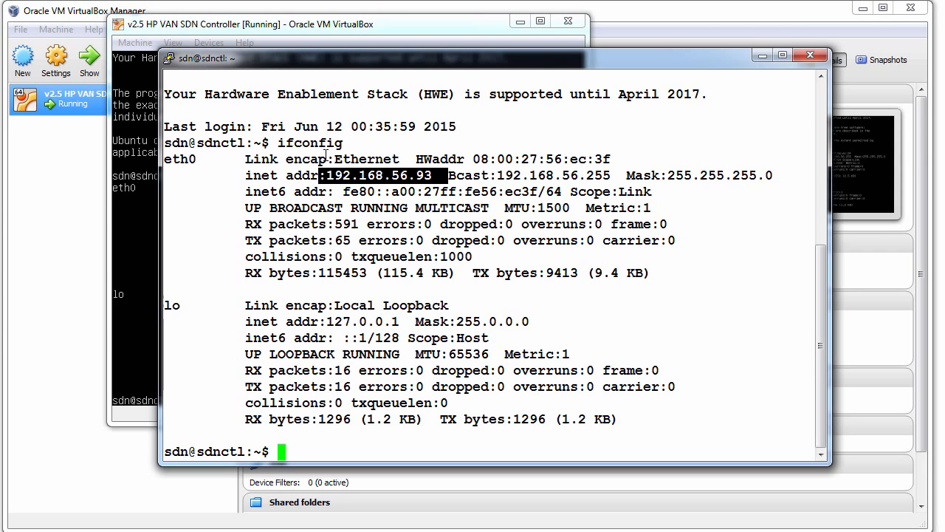
- Run sudo apt-get update, entering the sudo password to start it
{"action": "type", "text": "sudo "}
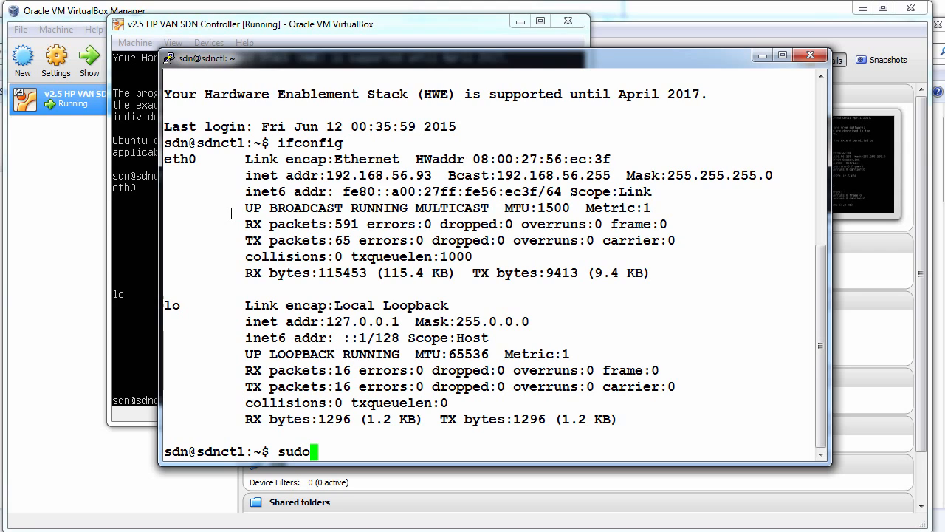
{"action": "type", "text": "apt-"}
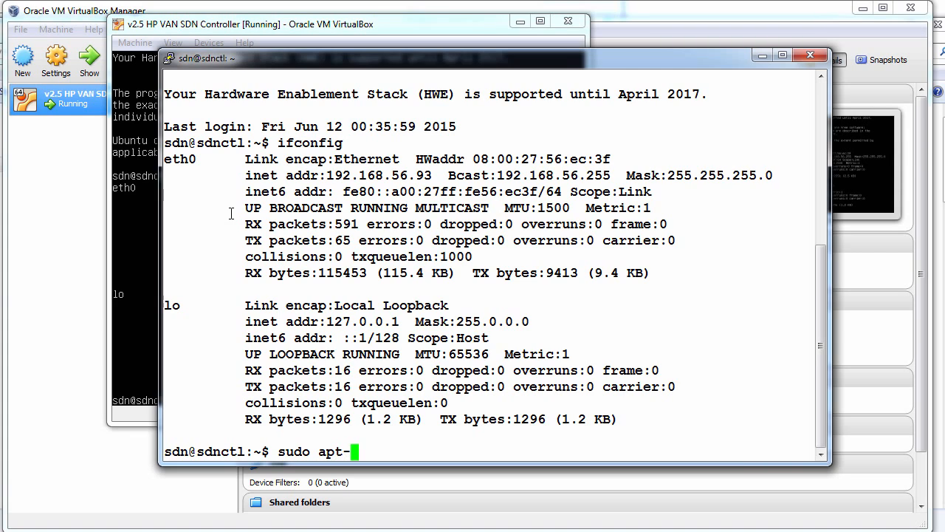
{"action": "type", "text": "get update"}
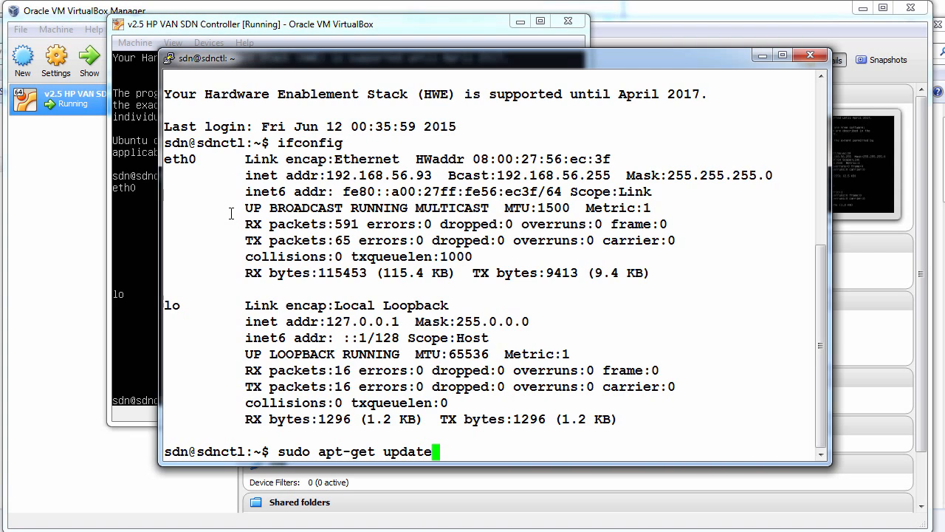
{"action": "key", "text": "Return"}
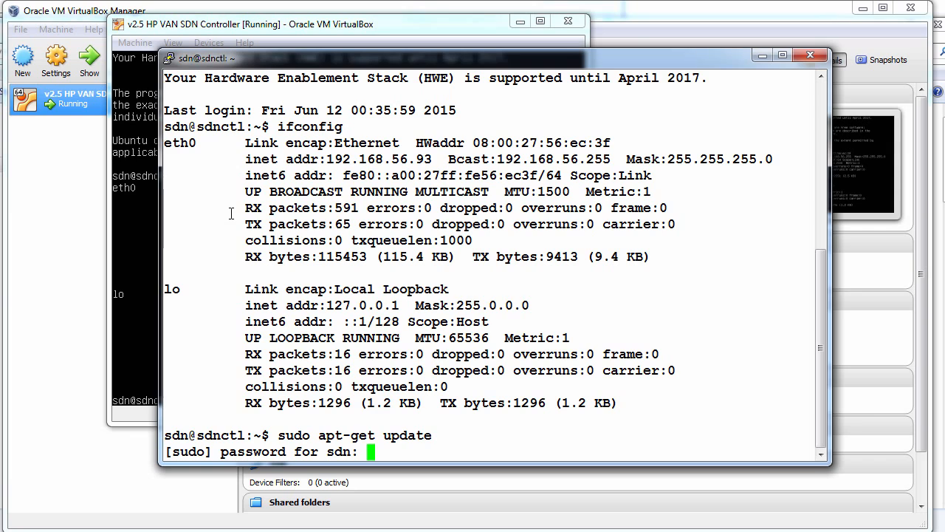
{"action": "key", "text": "Return"}
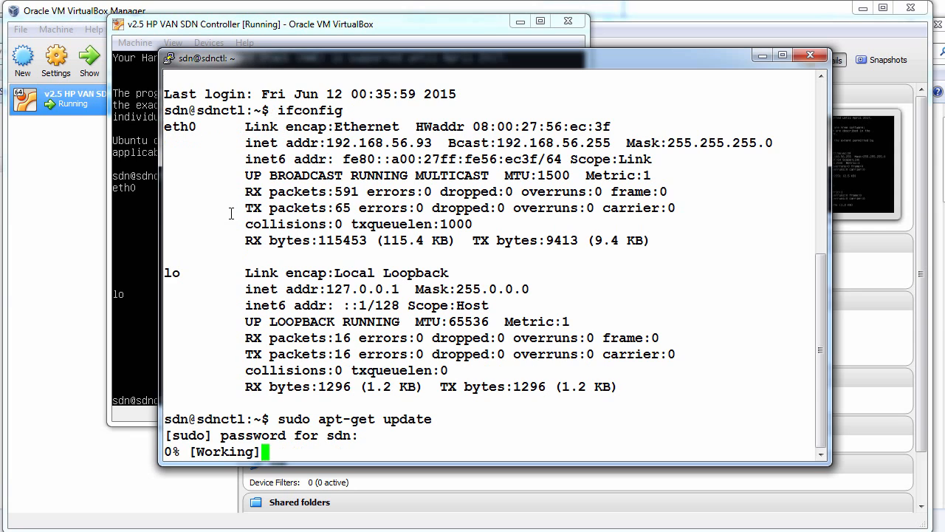